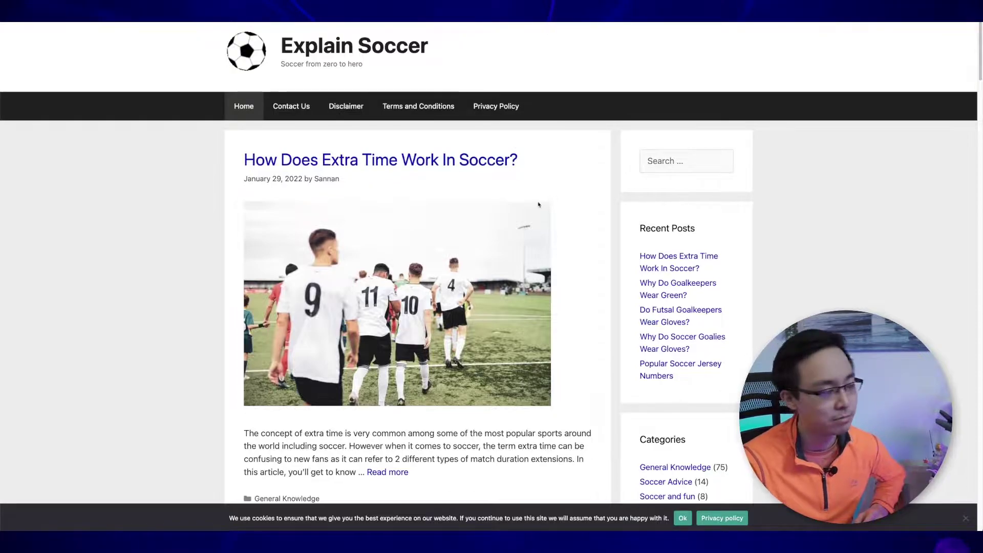
- Look through the article posts on the Explain Soccer home page
scroll(687, 224, "down", 5)
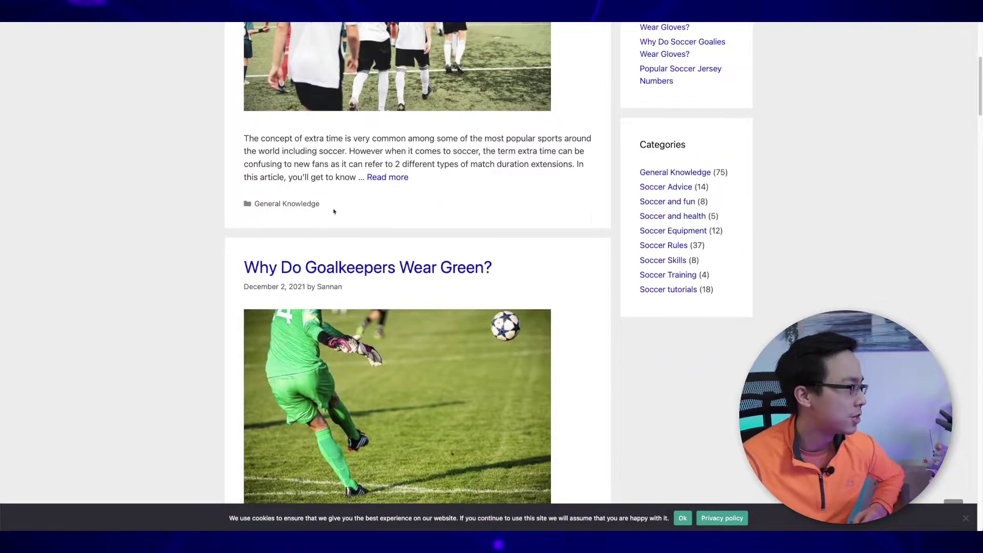
scroll(334, 211, "down", 4)
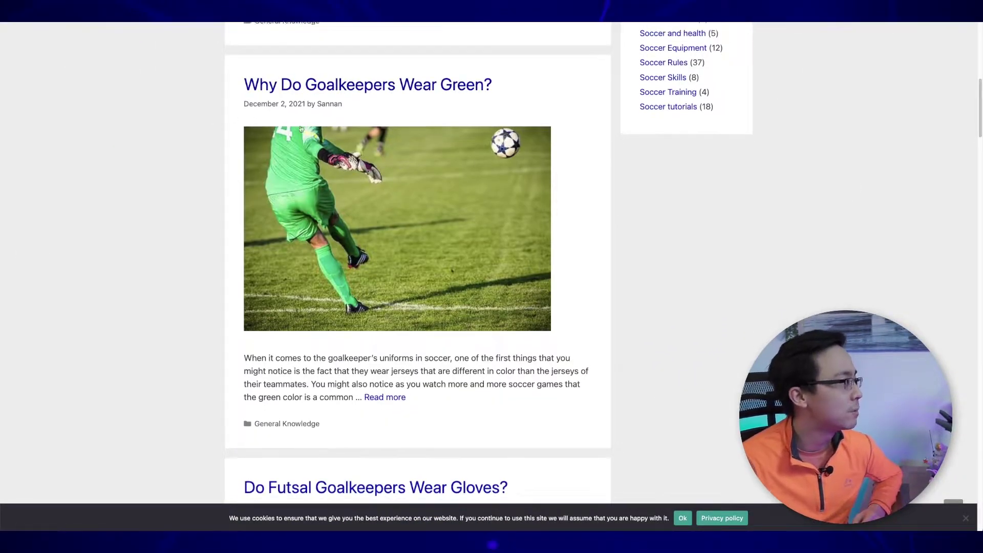
scroll(308, 154, "down", 8)
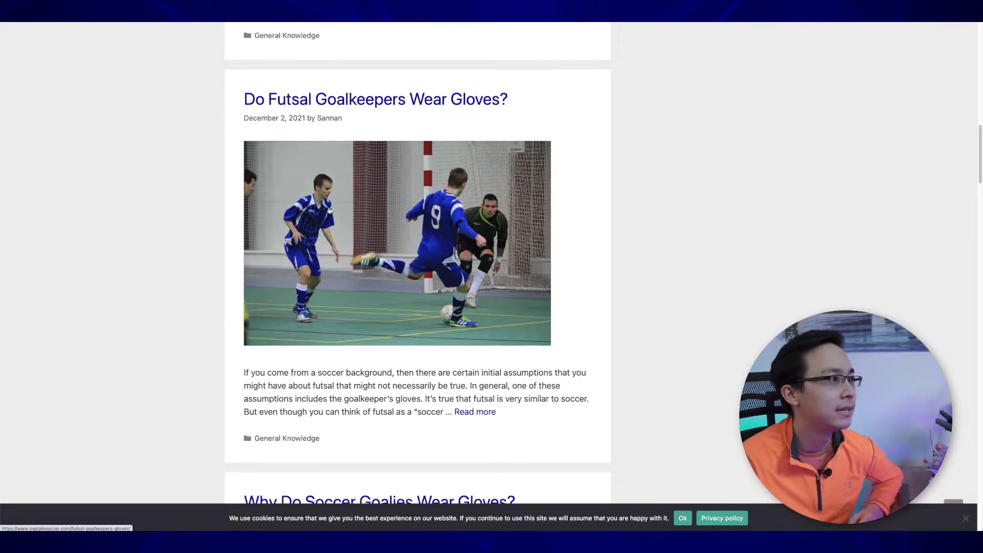
scroll(329, 210, "down", 14)
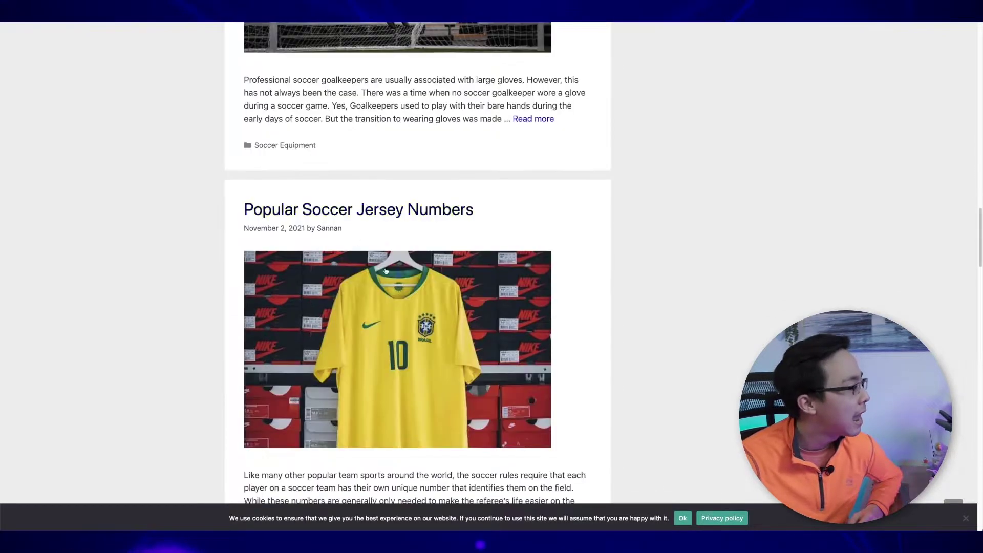
- Open the article "Popular Soccer Jersey Numbers" and examine its structure and its sections on individual jersey numbers
left_click(386, 210)
scroll(445, 212, "down", 8)
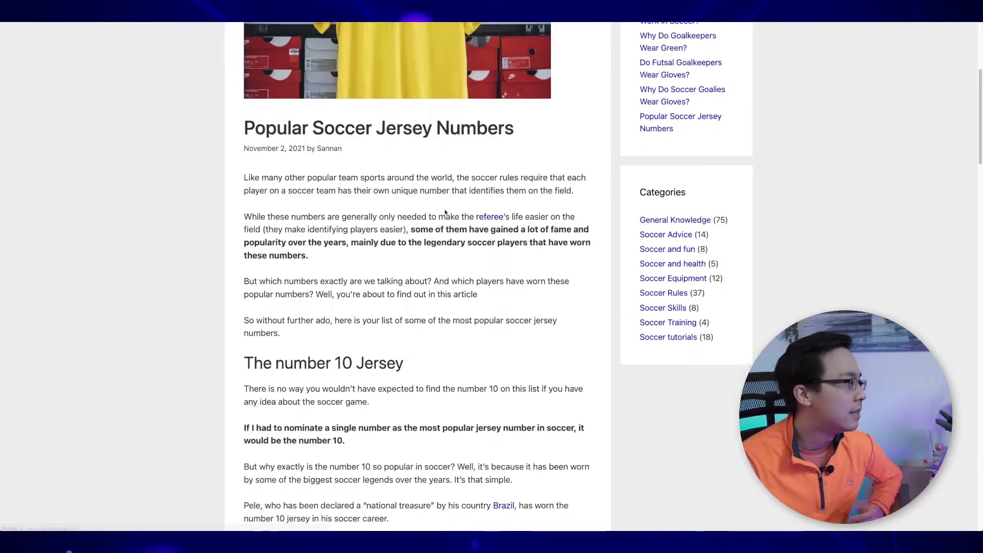
scroll(444, 212, "down", 9)
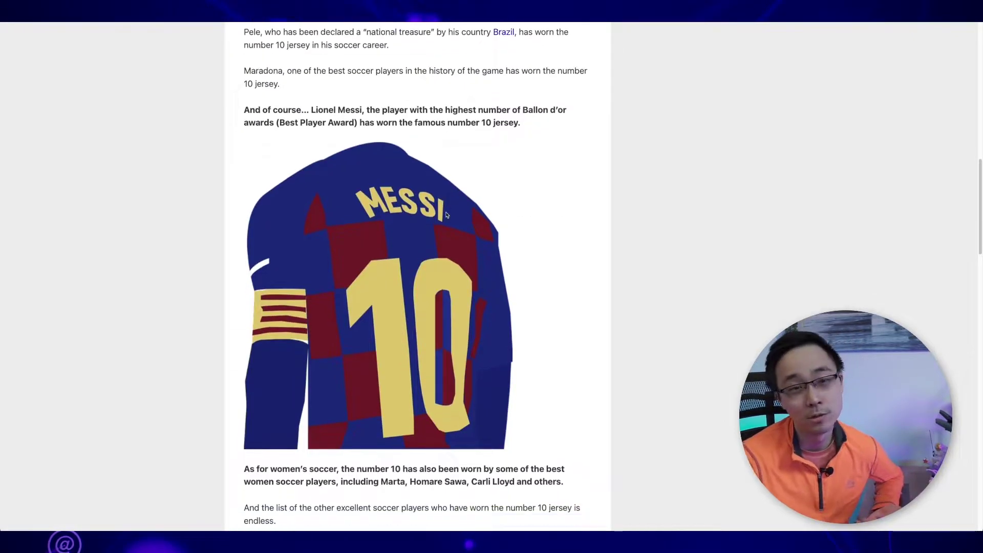
scroll(419, 196, "down", 5)
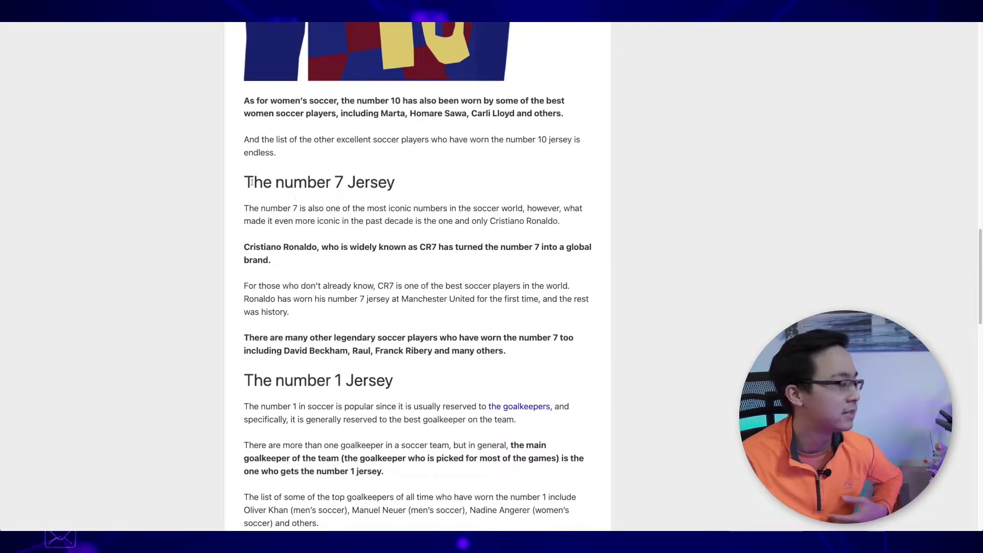
scroll(252, 183, "down", 2)
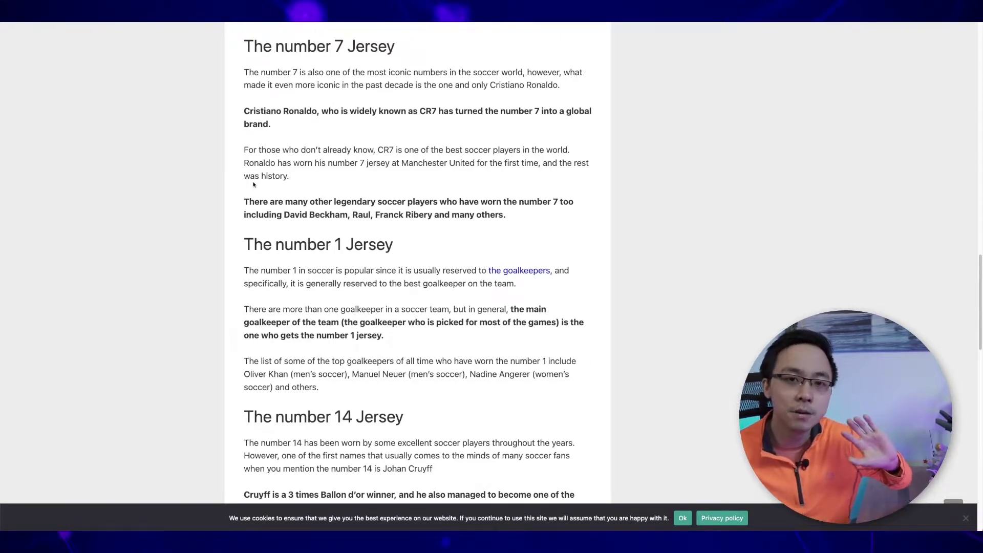
scroll(255, 183, "up", 6)
scroll(257, 181, "up", 12)
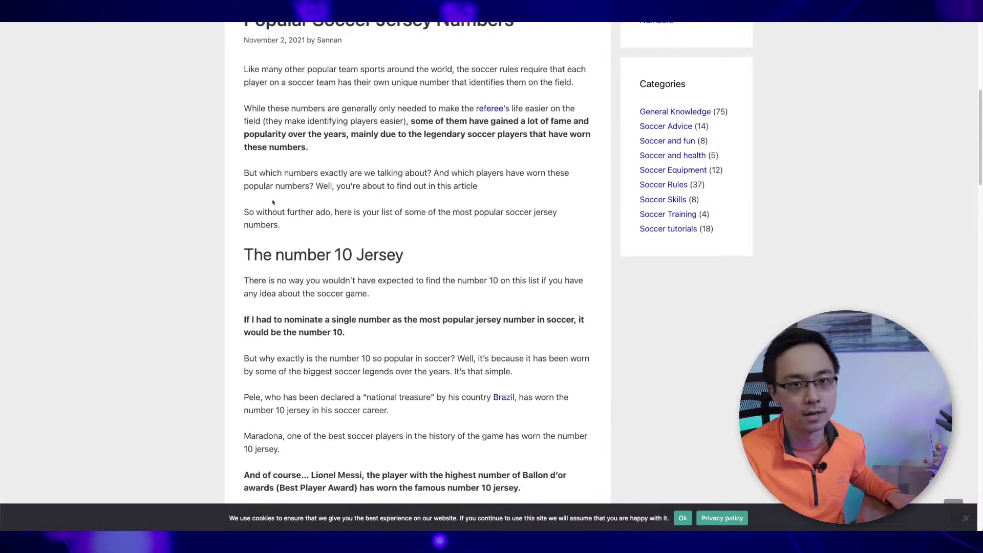
scroll(237, 245, "up", 5)
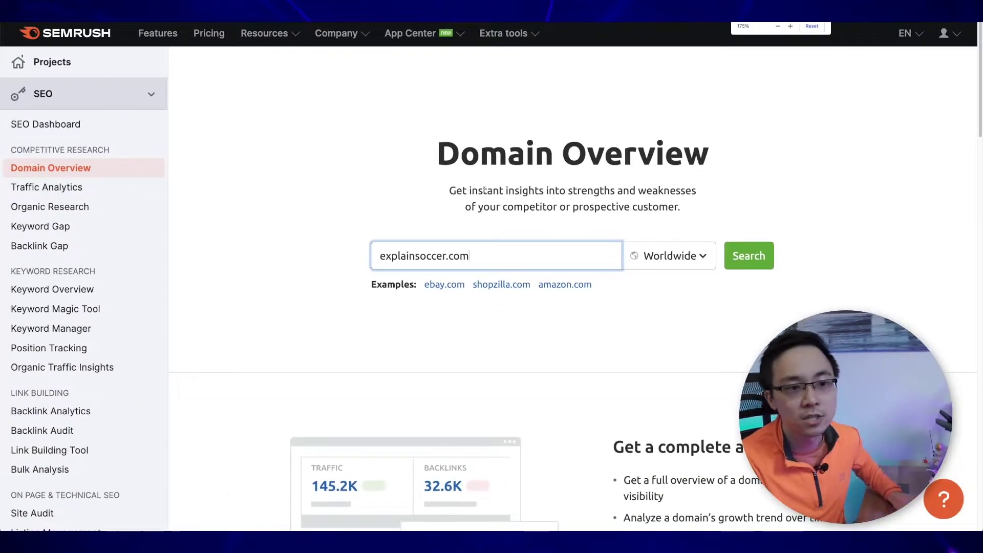
- In Semrush, run a worldwide Domain Overview for explainsoccer.com and review its authority score, organic search traffic and keywords
key("ctrl+minus")
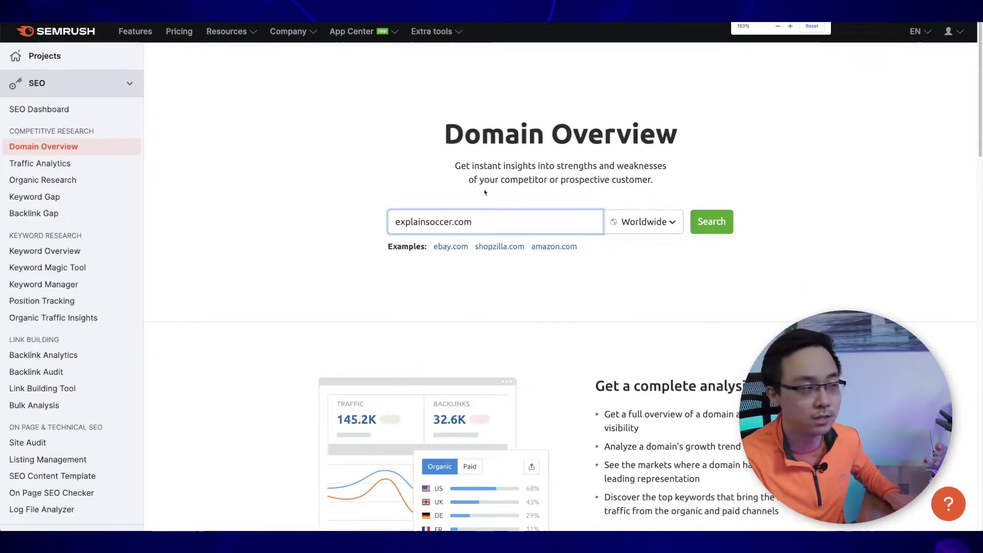
left_click(712, 222)
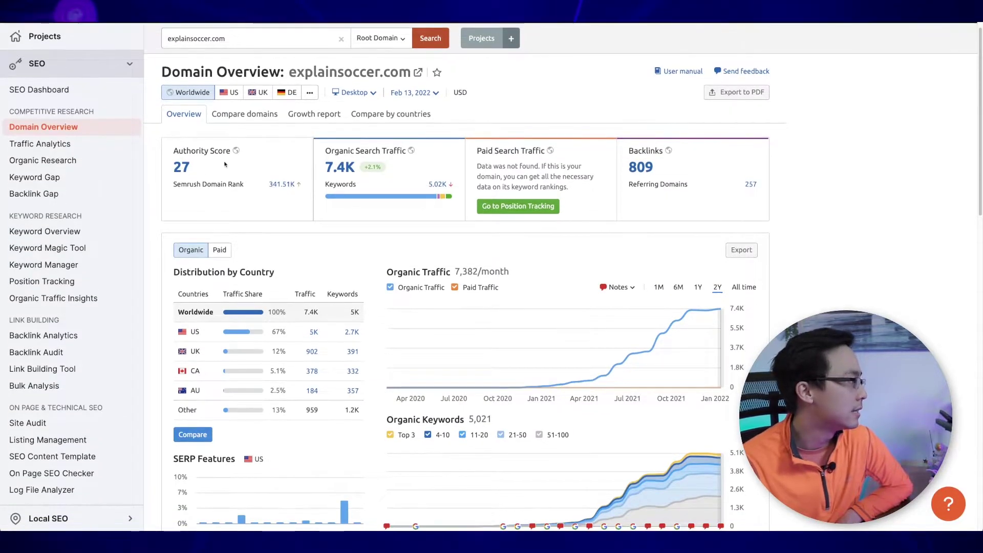
scroll(225, 164, "down", 3)
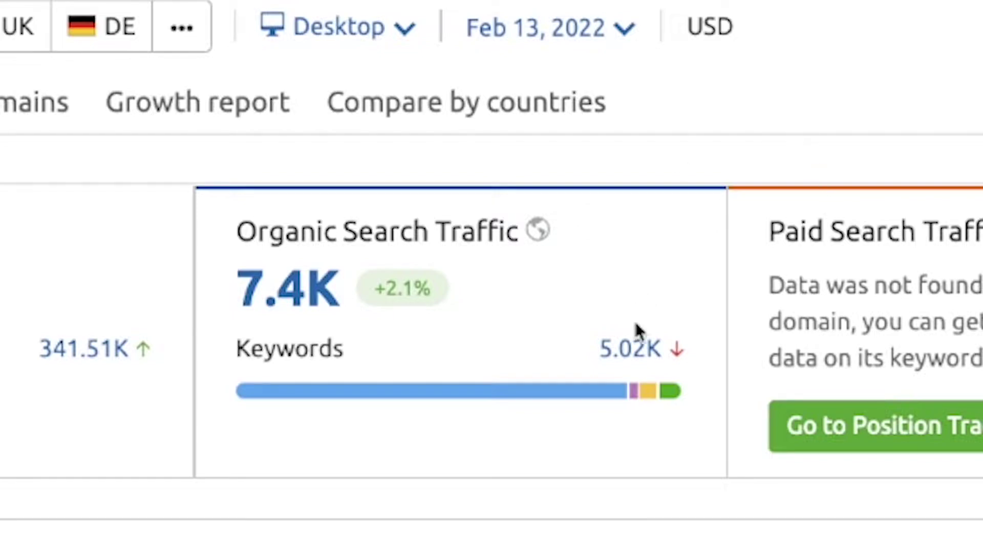
mouse_move(683, 352)
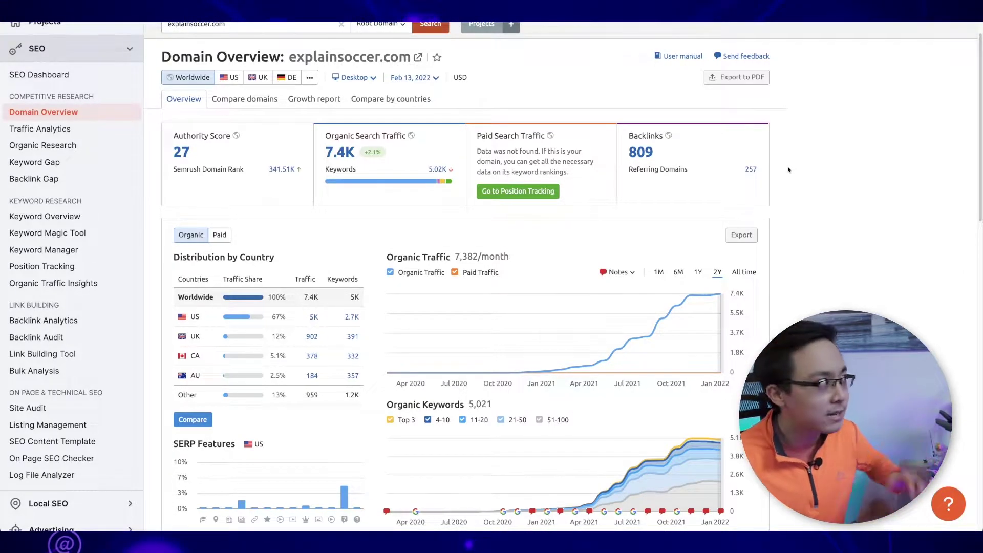
- Look up the Domain Overview of espn.com
scroll(789, 170, "up", 1)
left_click(256, 55)
type("espn.com")
key("Return")
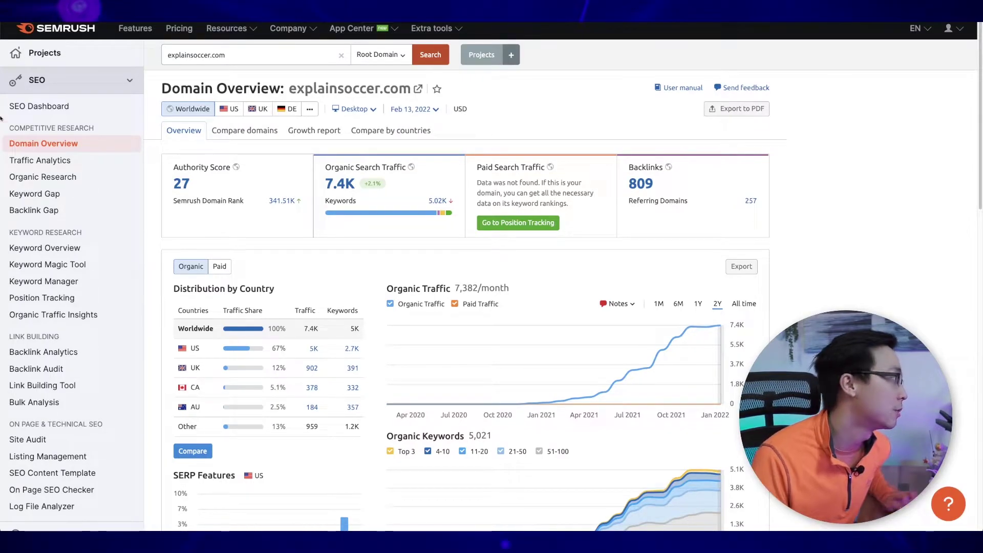
- Open the detailed report of the top US organic keywords for explainsoccer.com
scroll(257, 250, "down", 7)
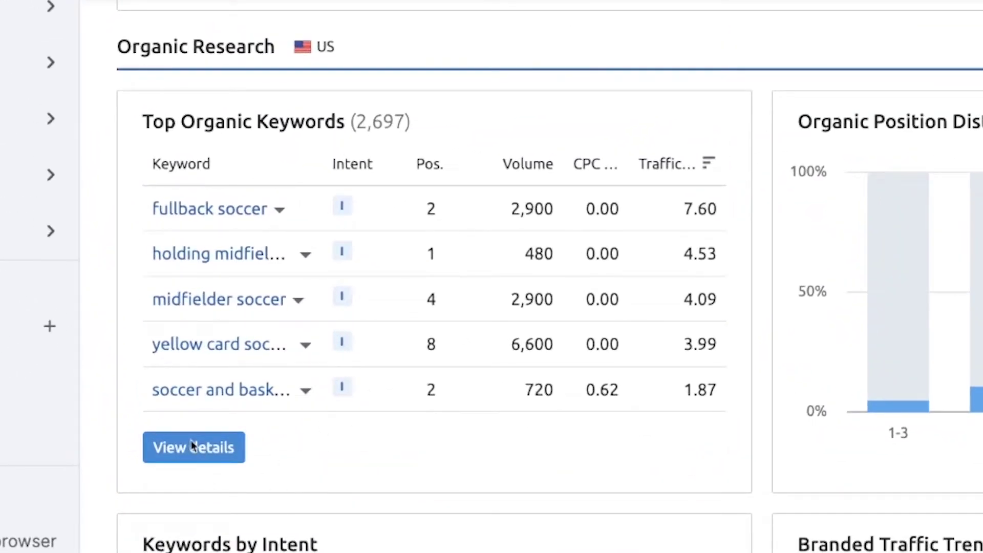
left_click(193, 447)
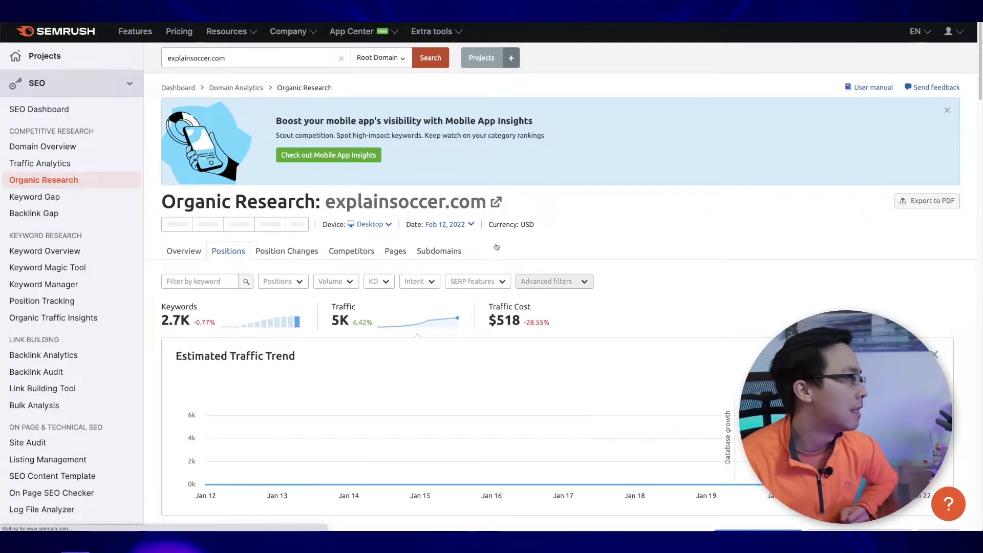
scroll(358, 293, "down", 1)
scroll(415, 293, "down", 2)
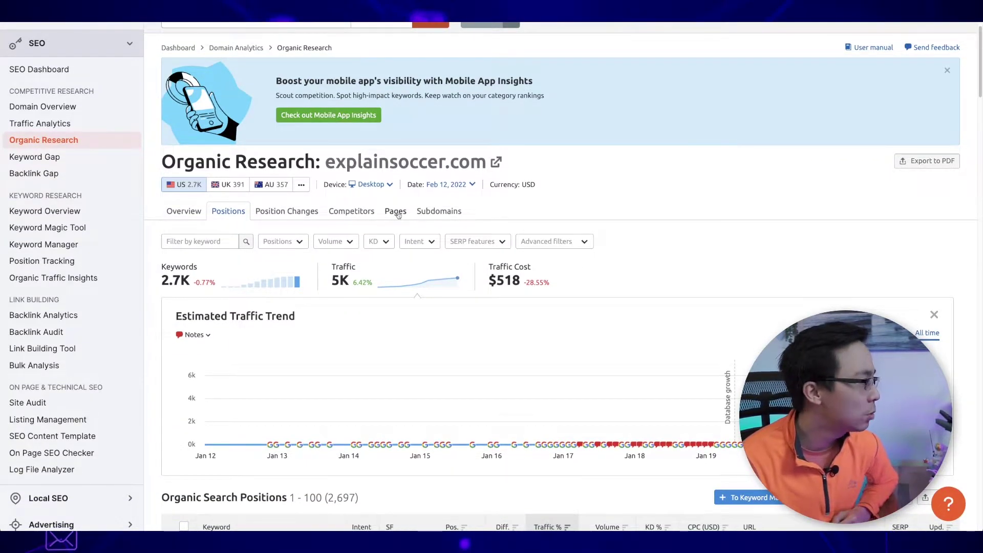
- List the organic pages of explainsoccer.com and sort them by traffic percentage
left_click(399, 214)
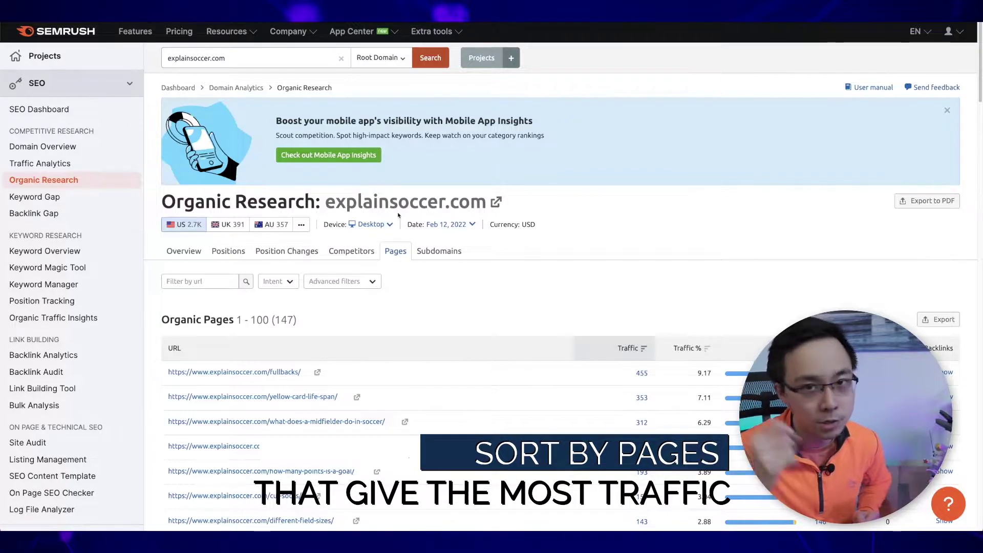
scroll(405, 205, "down", 3)
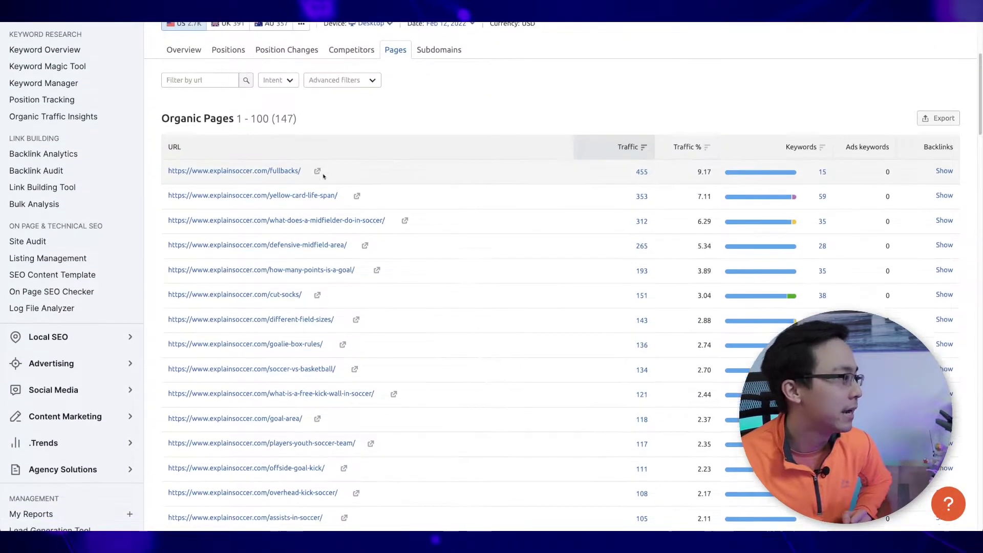
scroll(733, 117, "down", 1)
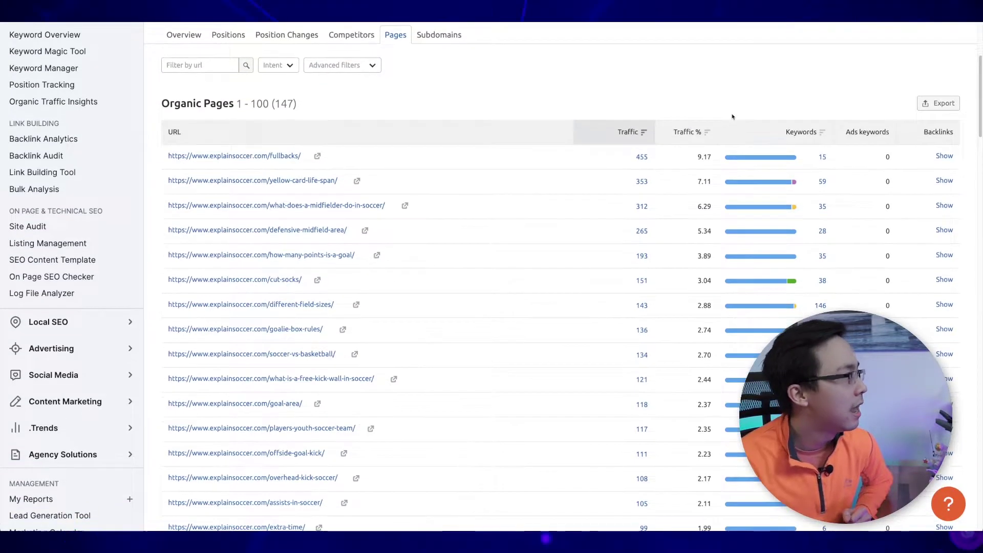
left_click(700, 135)
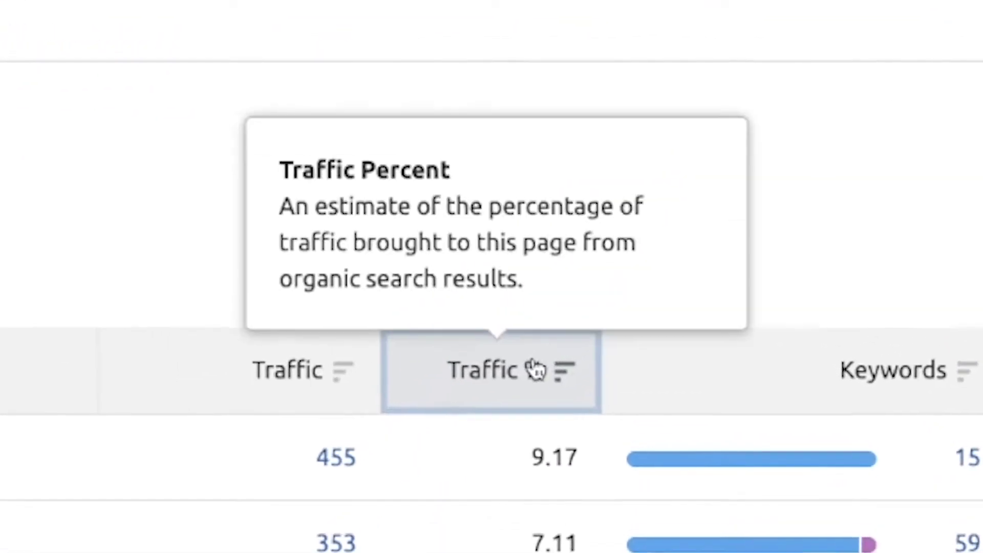
mouse_move(683, 138)
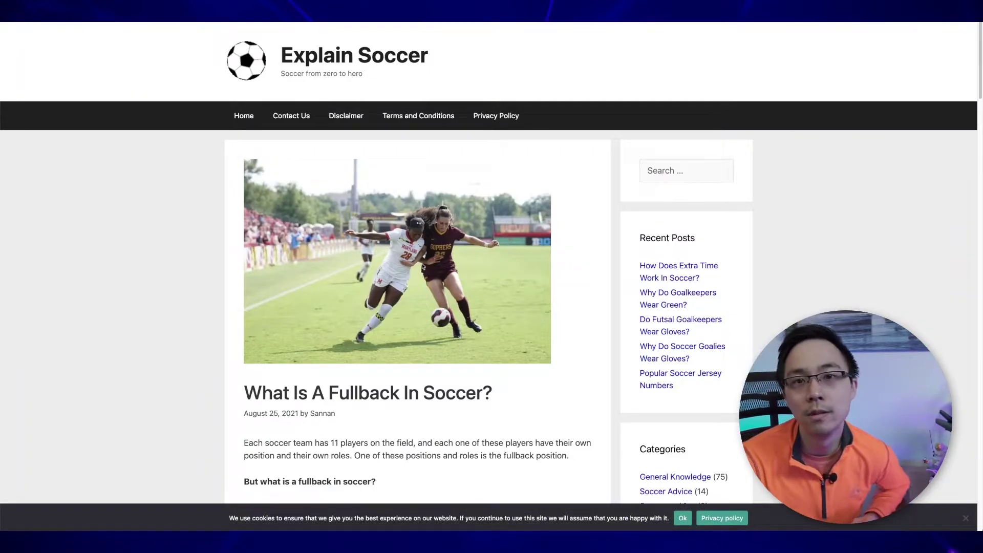
- Read through the article "What Is A Fullback In Soccer?", examining its headings, answers, images and internal links
scroll(422, 264, "down", 4)
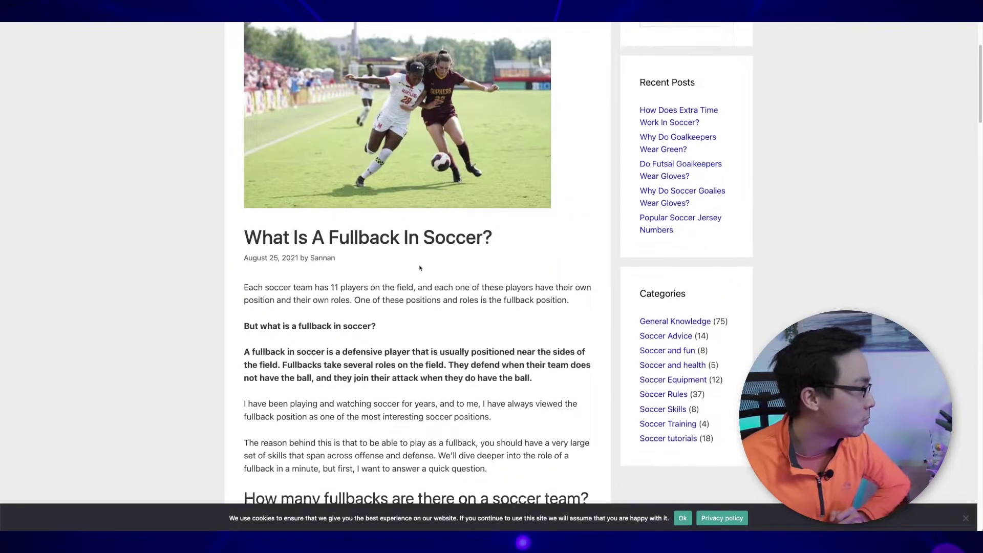
scroll(314, 230, "down", 7)
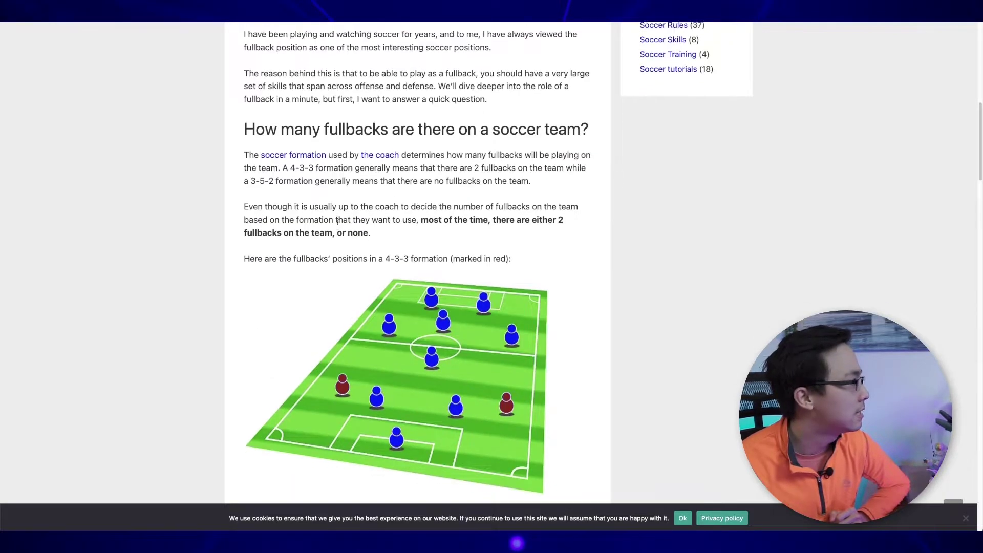
scroll(338, 224, "down", 18)
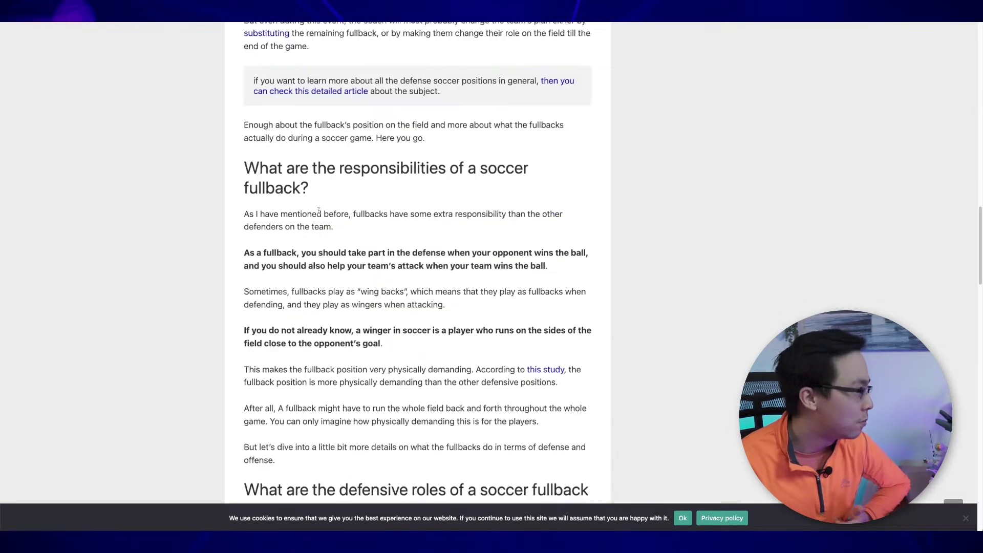
scroll(320, 213, "down", 8)
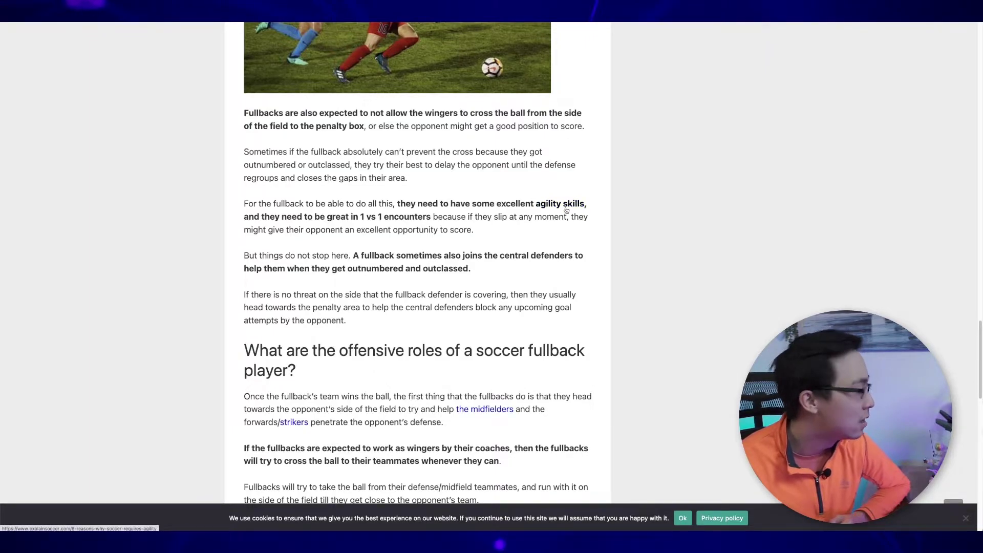
scroll(567, 210, "down", 15)
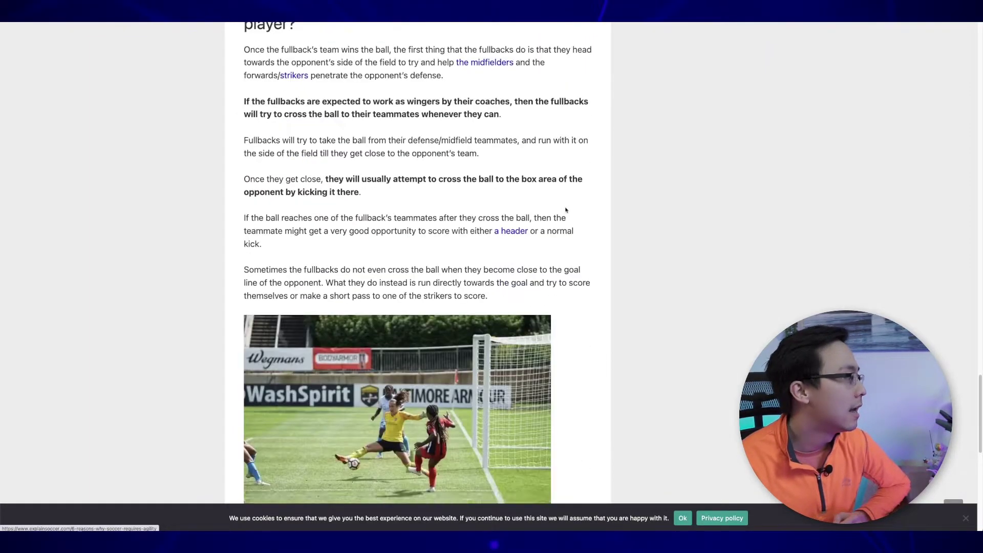
scroll(558, 260, "down", 3)
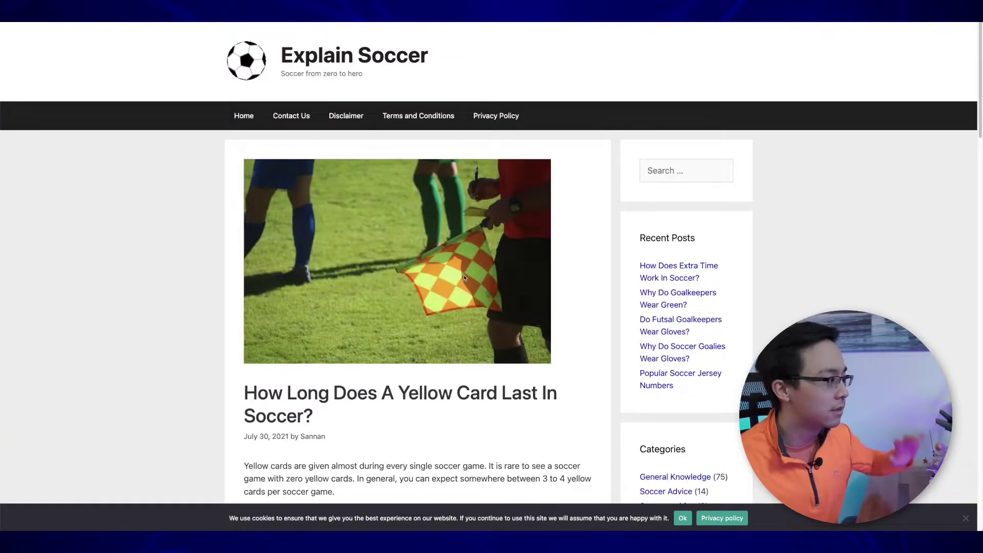
- Read through the article "How Long Does A Yellow Card Last In Soccer?", examining its quick answer and section headings
scroll(465, 278, "down", 5)
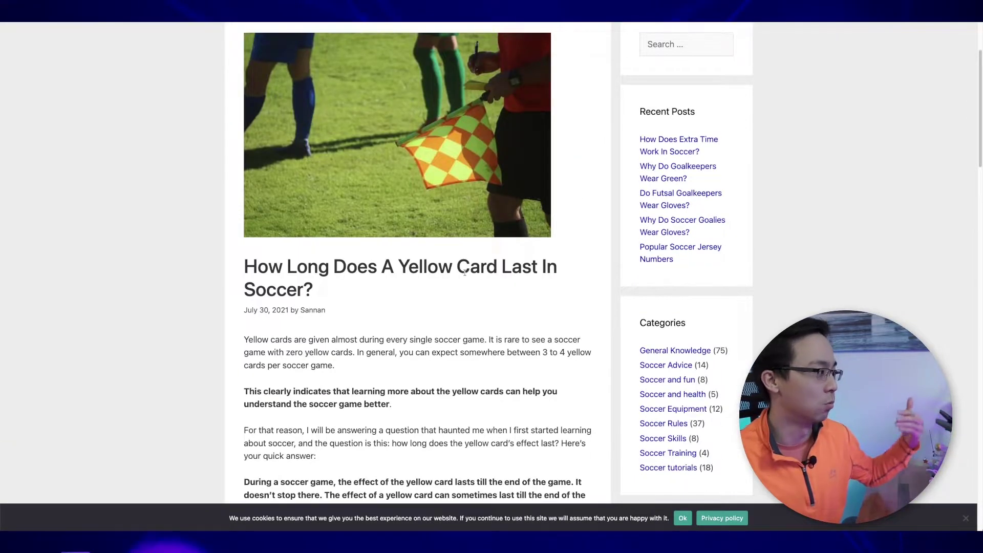
scroll(465, 275, "down", 2)
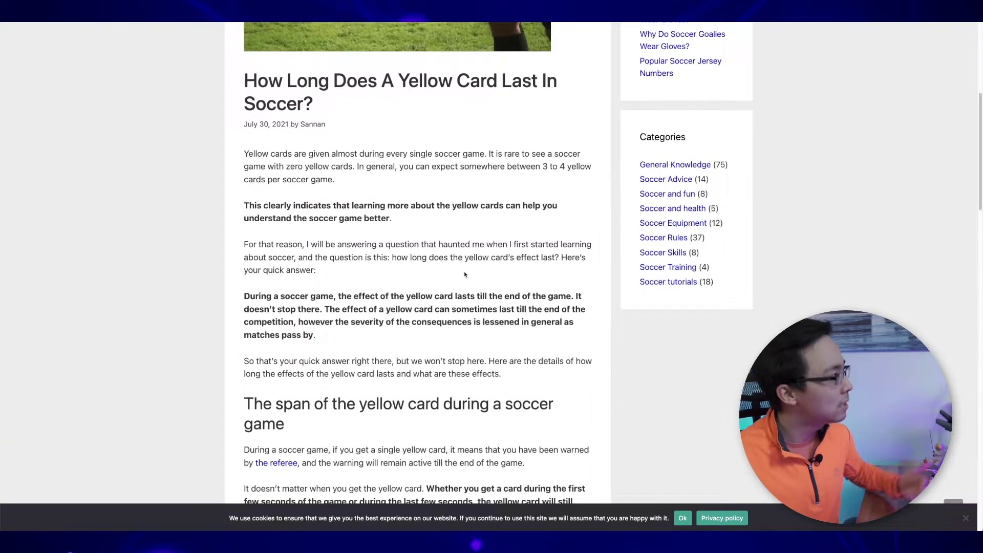
scroll(465, 274, "down", 5)
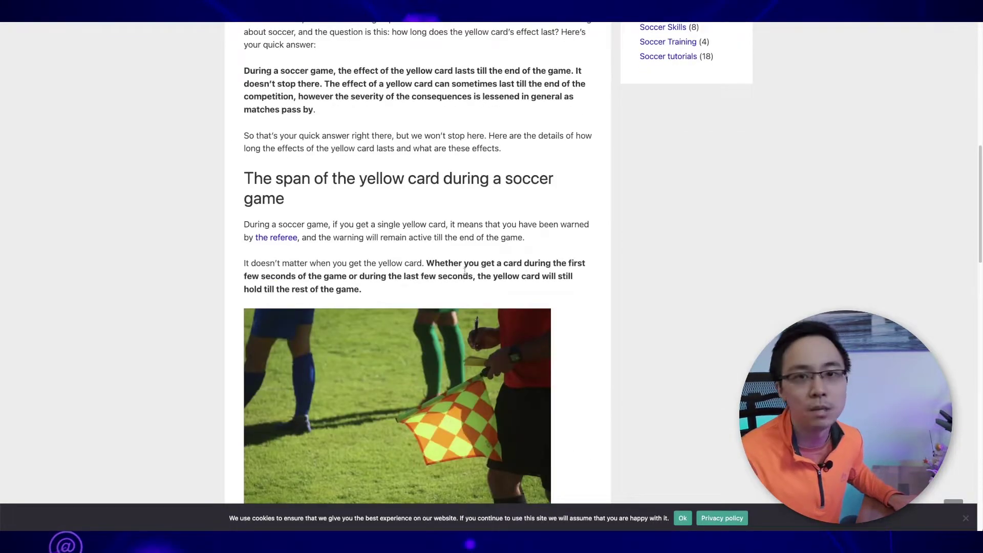
scroll(466, 271, "down", 8)
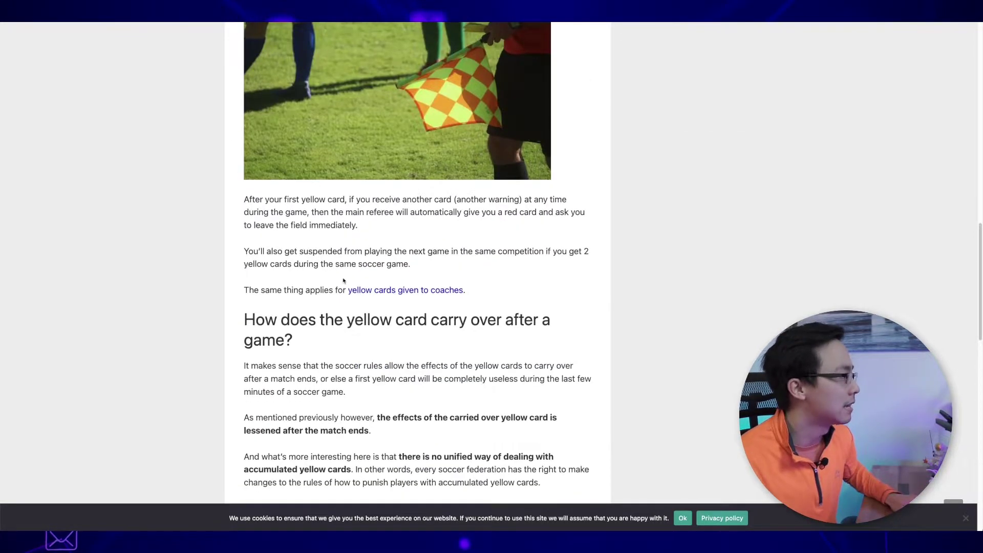
scroll(345, 288, "down", 14)
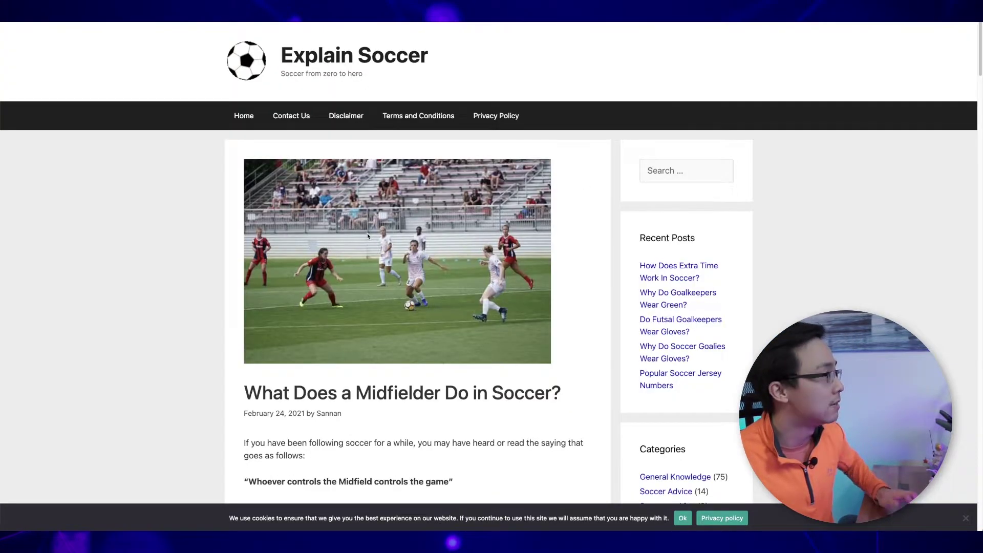
- Read through the article "What Does a Midfielder Do in Soccer?", examining its bolded answer, list of midfielder types, question headings and field diagrams
scroll(368, 236, "down", 9)
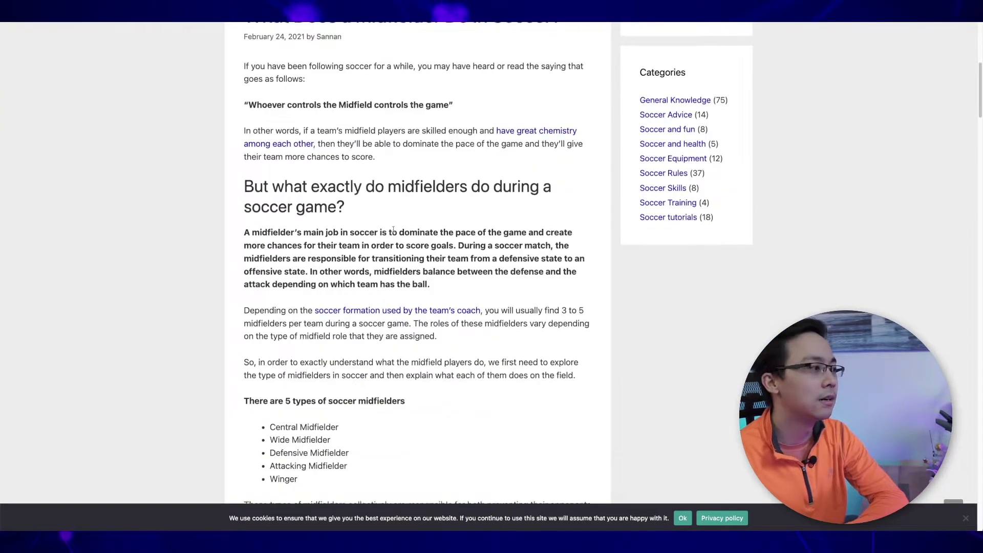
scroll(363, 175, "down", 15)
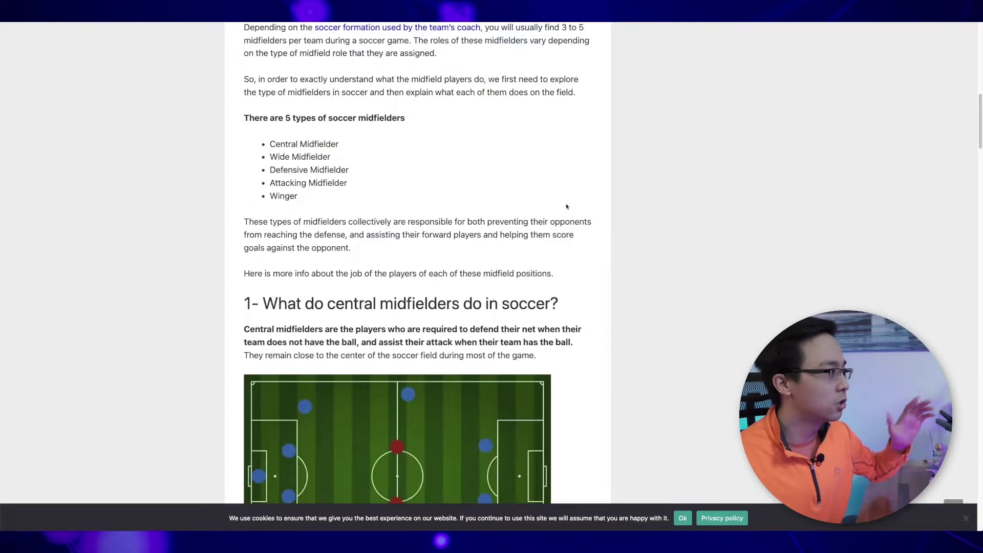
scroll(563, 204, "down", 7)
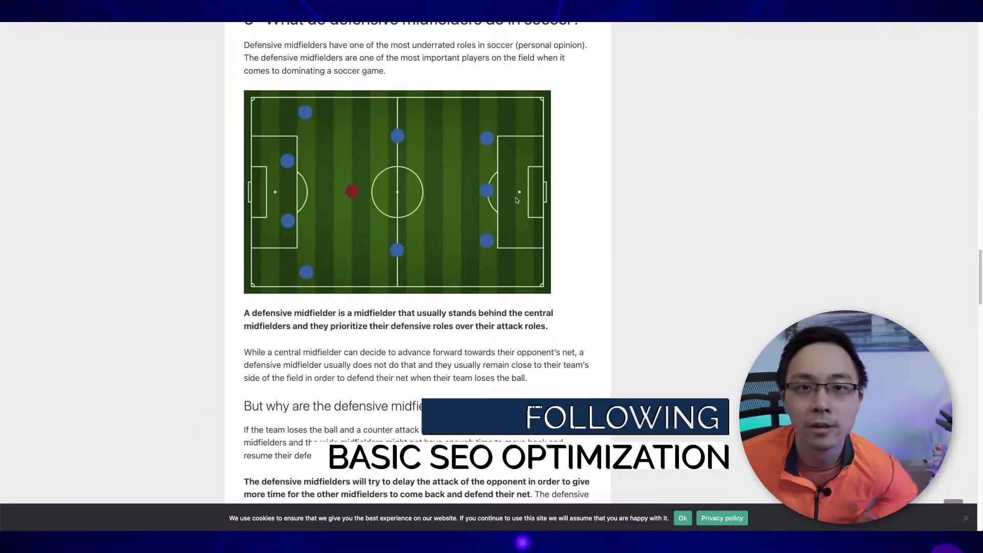
scroll(516, 200, "down", 4)
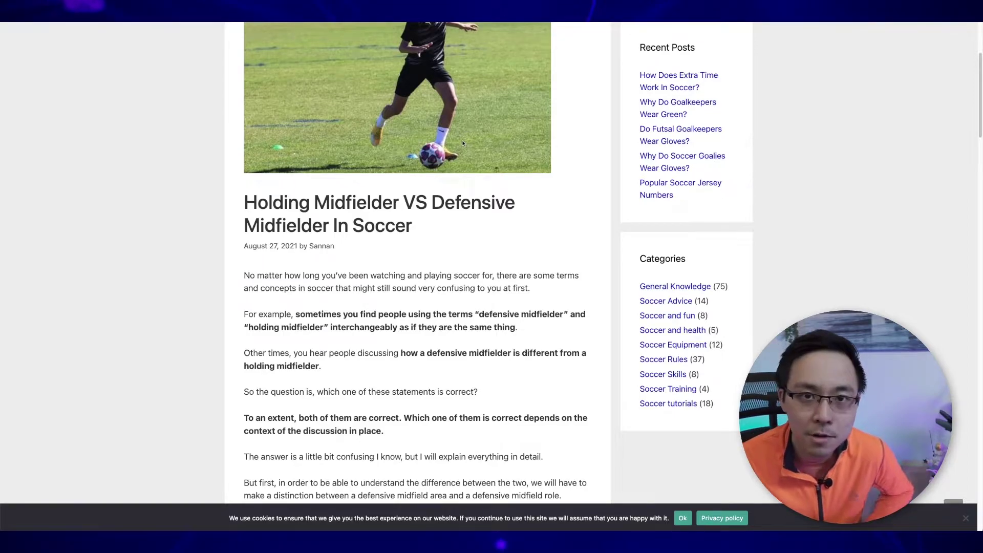
- Read through the article "Holding Midfielder VS Defensive Midfielder In Soccer", examining its introduction, bolded statements, images and internal links
scroll(463, 144, "down", 8)
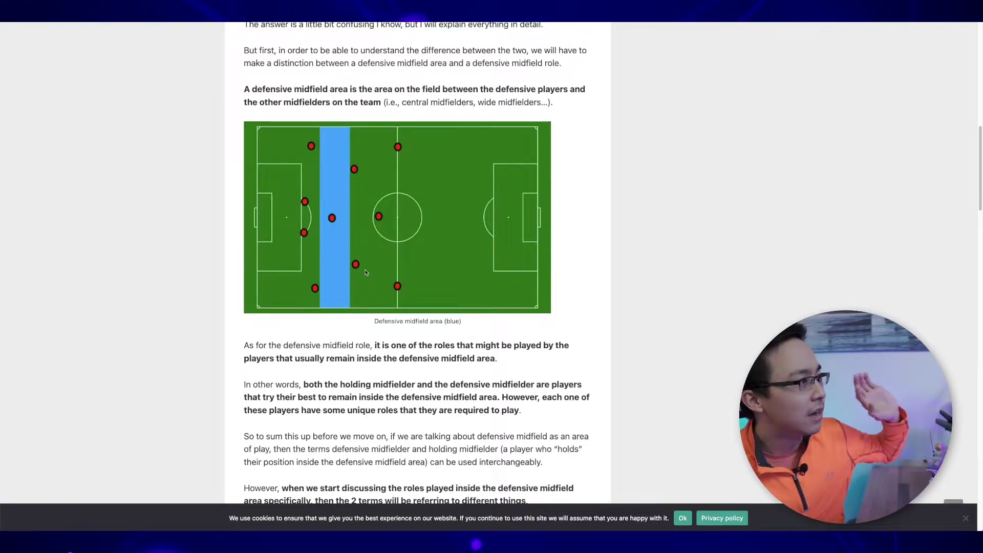
scroll(367, 272, "down", 14)
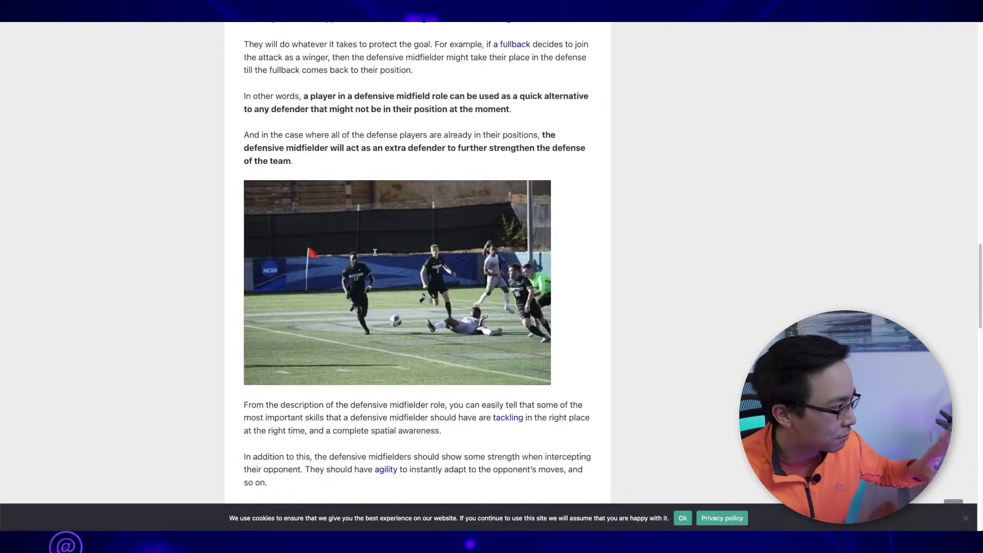
scroll(375, 252, "down", 2)
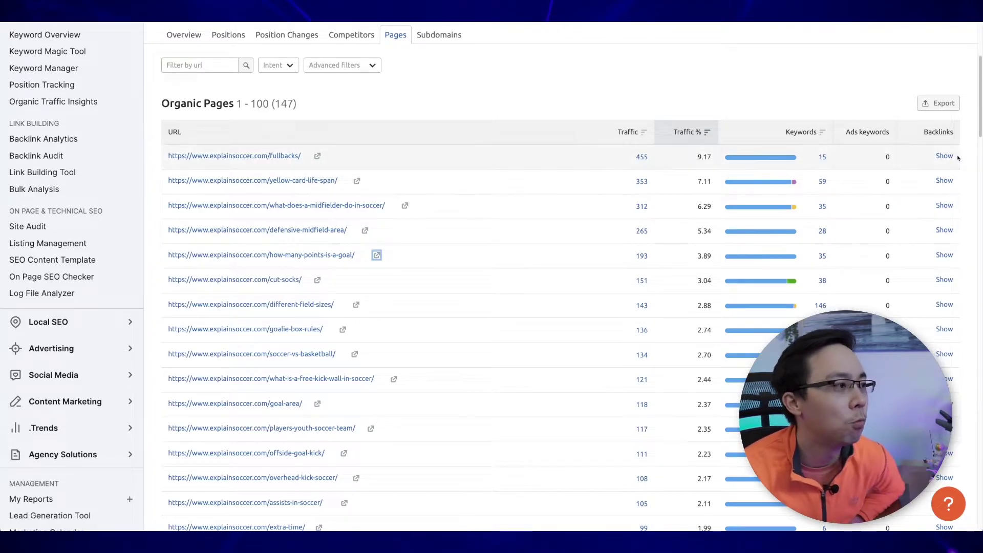
- Show the backlink counts for the six highest-traffic organic pages, from the fullbacks page to the cut-socks page
scroll(937, 163, "down", 1)
left_click(945, 176)
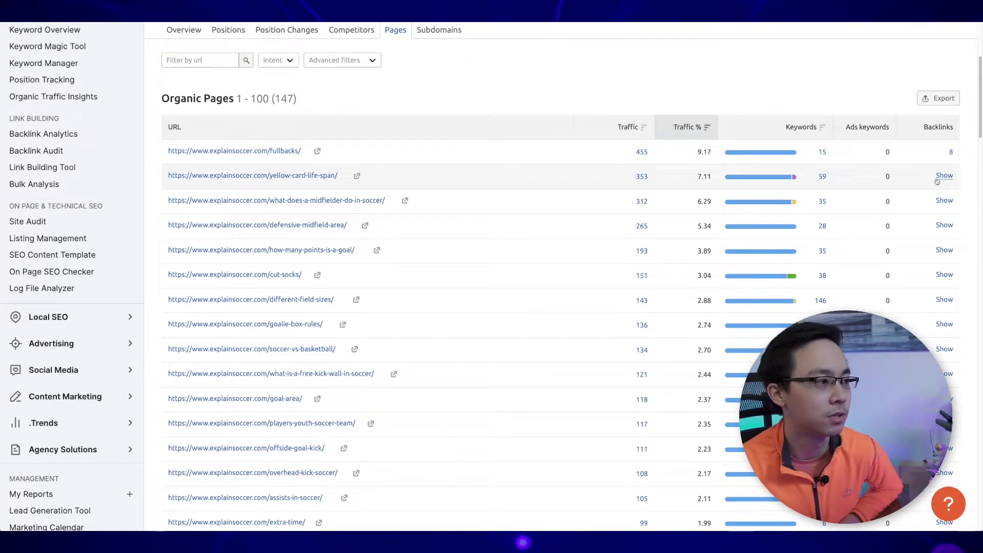
left_click(945, 201)
left_click(945, 225)
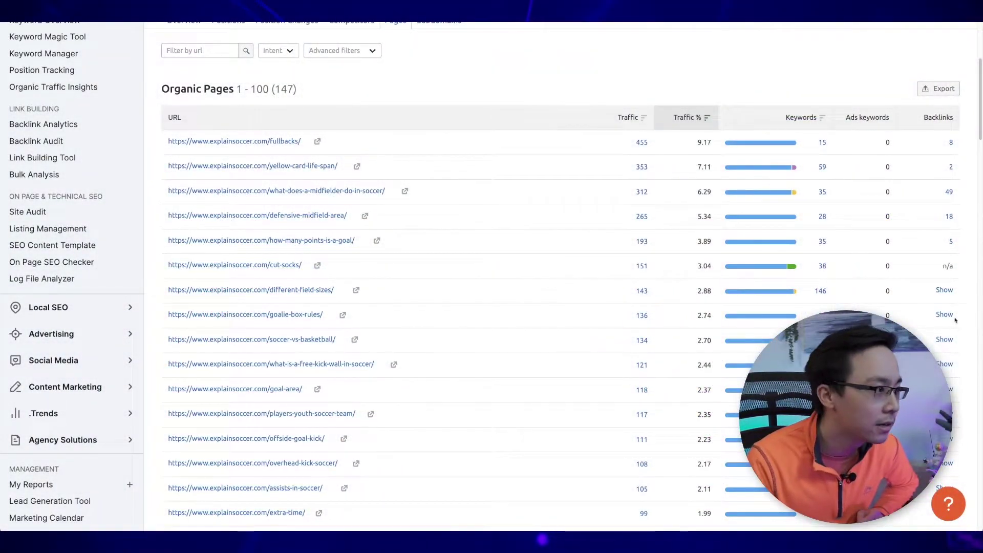
scroll(955, 320, "down", 1)
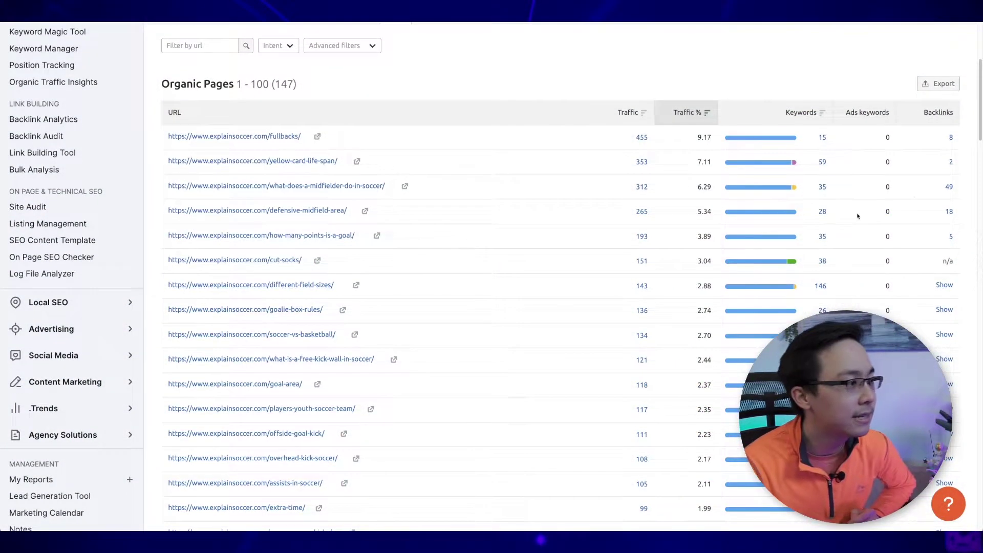
scroll(850, 204, "down", 1)
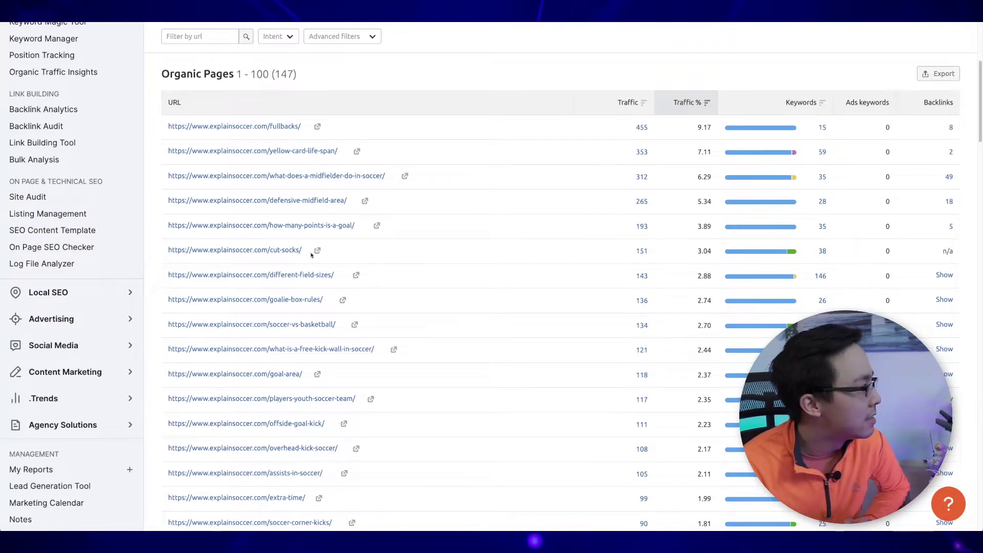
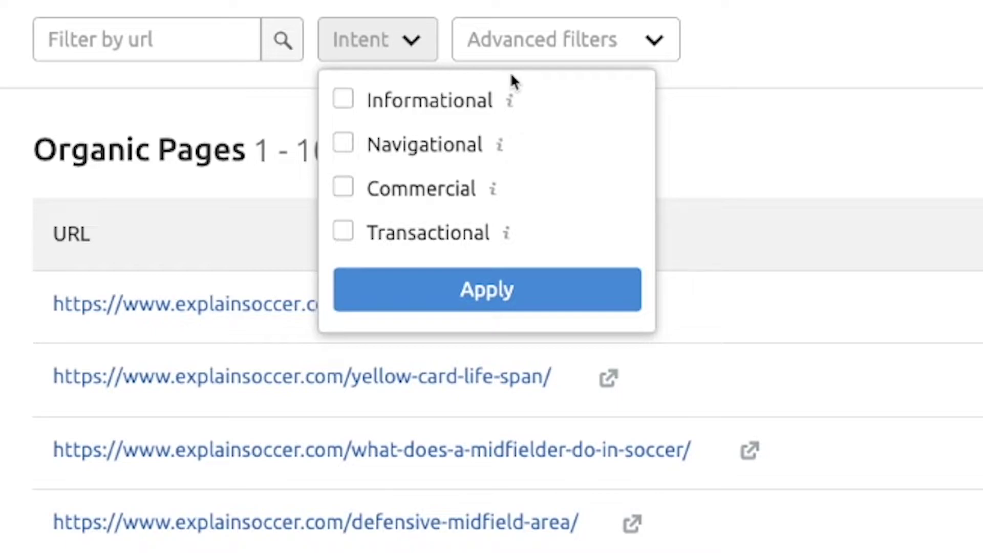
- Filter the organic pages by Informational intent and check the keyword intent breakdown of the fullbacks page
left_click(429, 88)
left_click(454, 296)
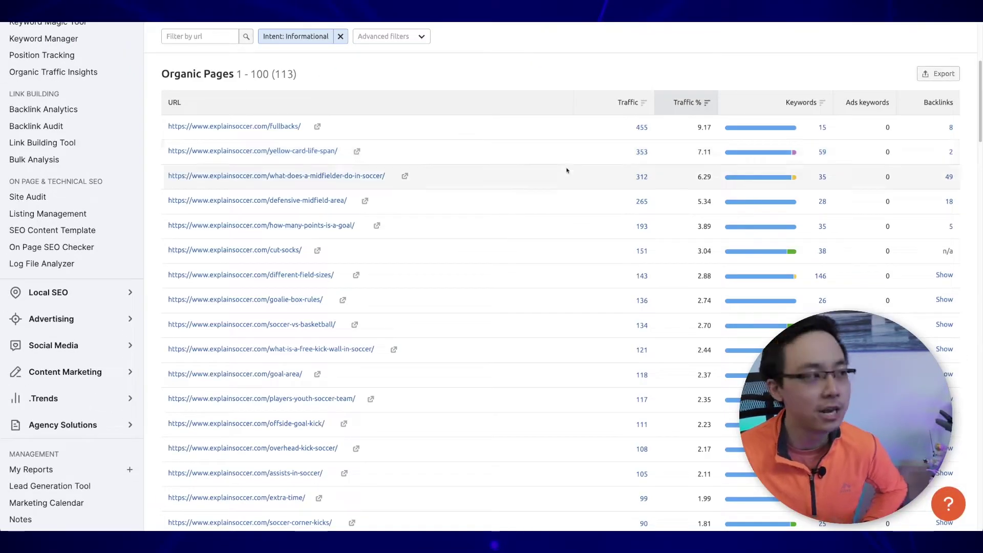
mouse_move(769, 131)
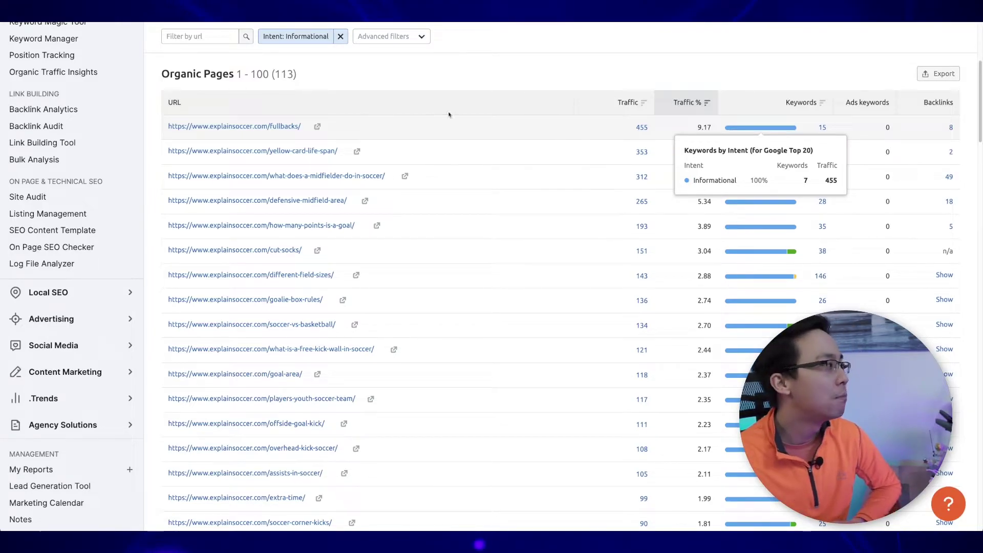
- Replace the Informational intent filter on the organic pages with Commercial
left_click(340, 36)
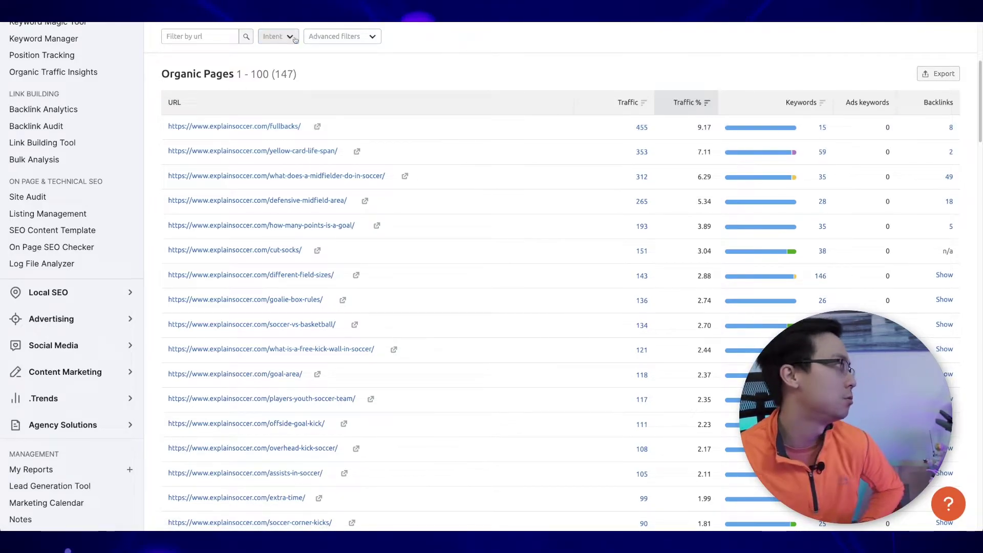
left_click(278, 36)
left_click(296, 88)
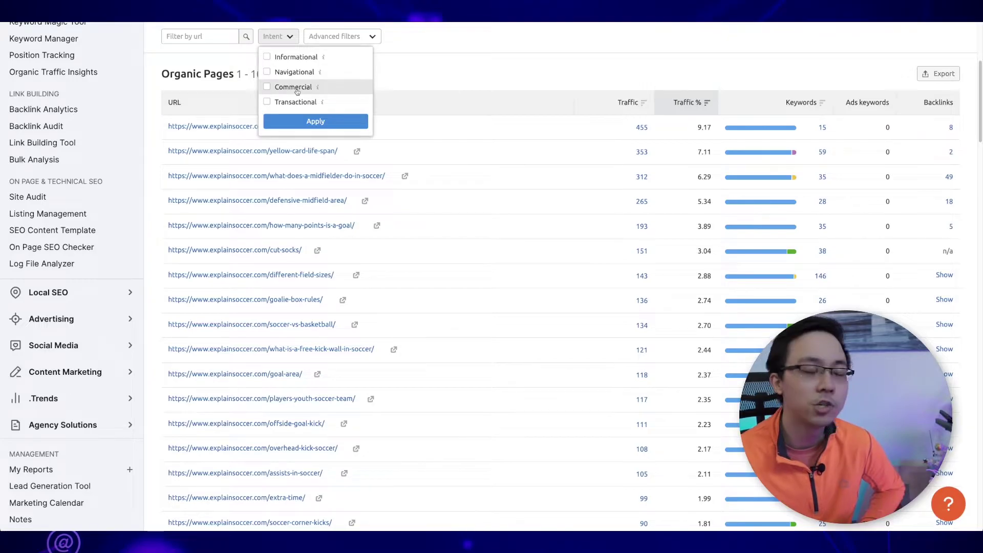
left_click(316, 121)
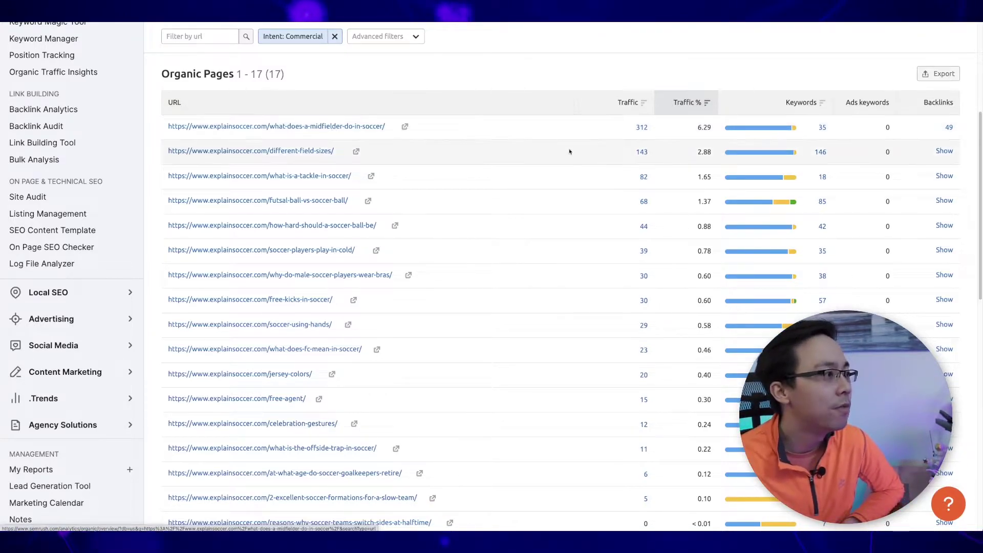
- Look through the commercial-intent pages and check the keyword intent breakdown of the page on two soccer formations for a slow team
scroll(758, 468, "down", 1)
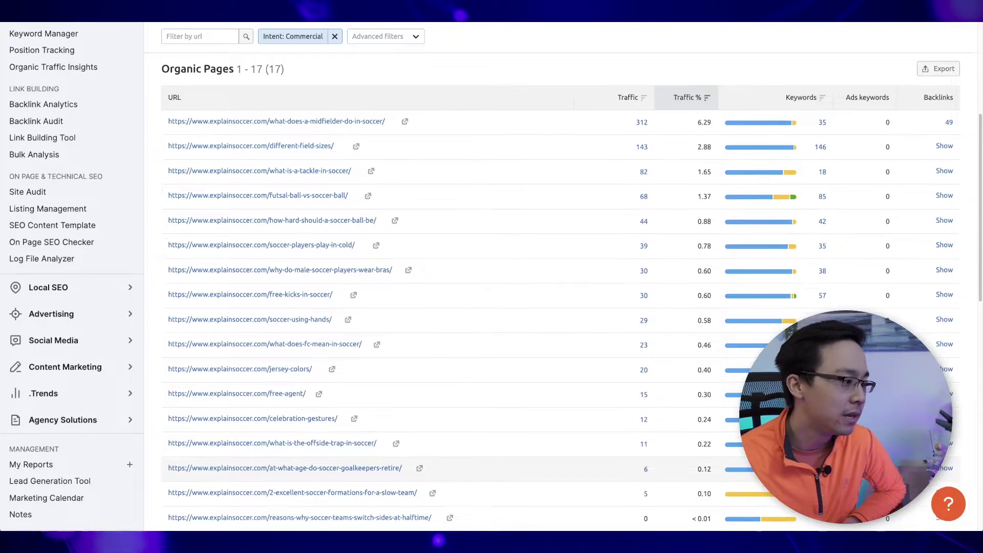
scroll(723, 364, "down", 1)
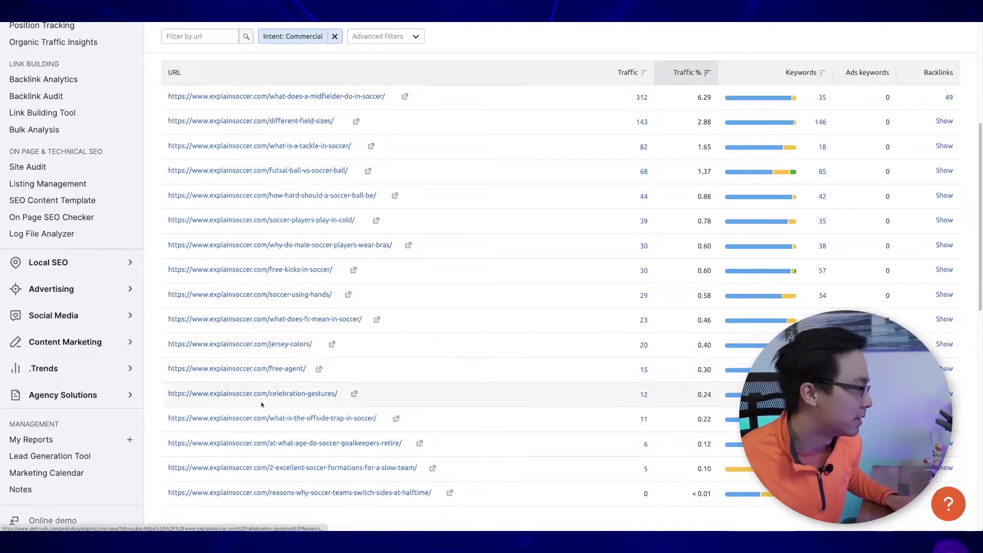
scroll(302, 435, "down", 1)
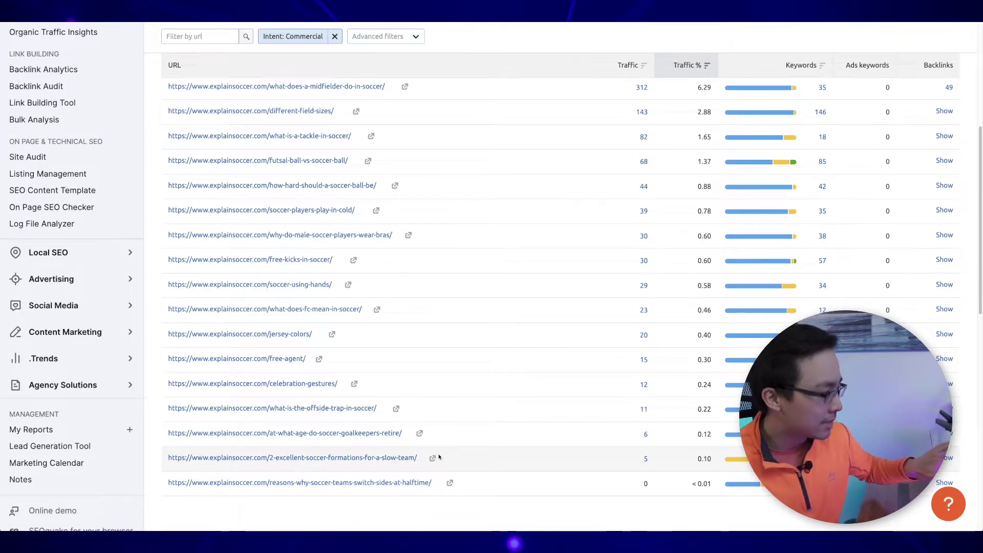
scroll(439, 457, "down", 1)
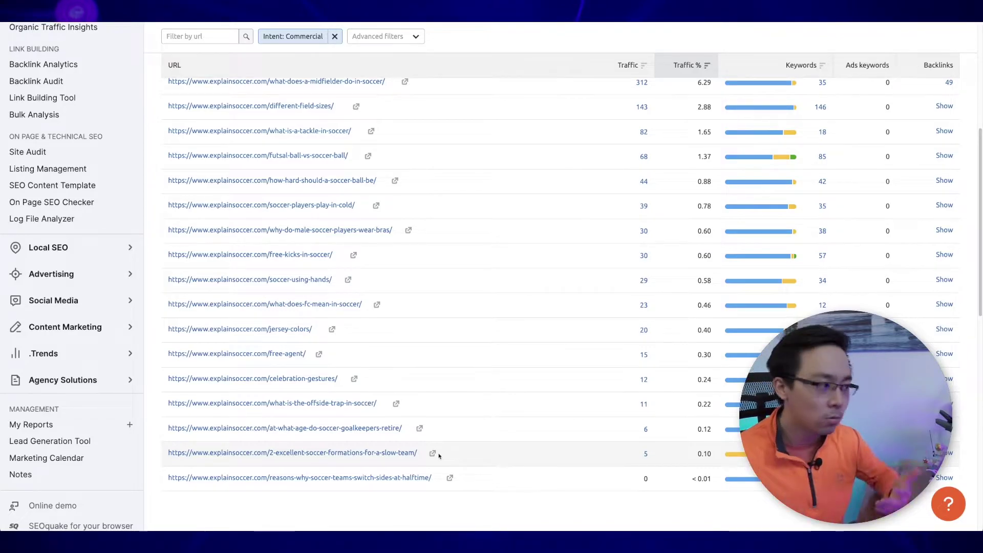
mouse_move(735, 453)
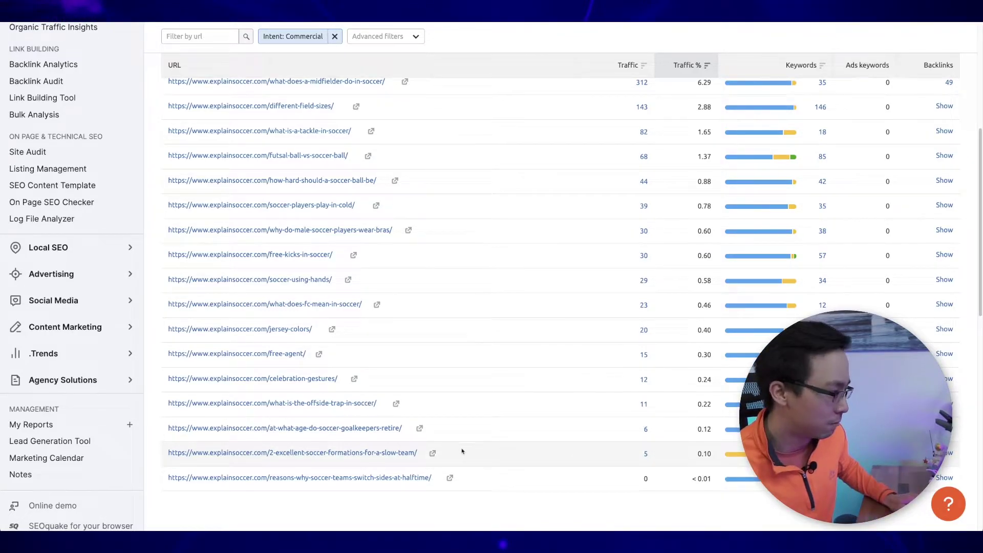
- Open the article on two excellent soccer formations for a slow team and read through its opening answer and sections
left_click(433, 453)
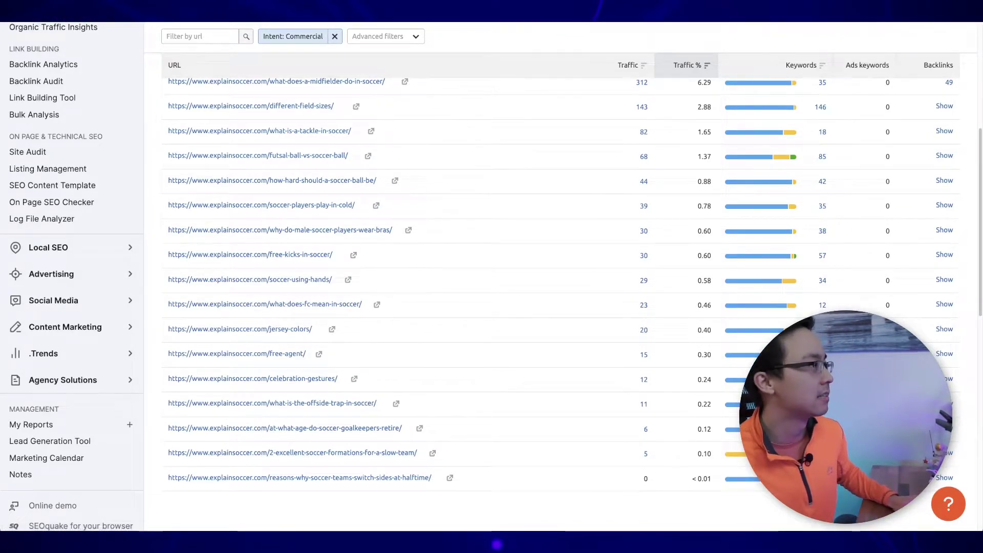
scroll(210, 225, "down", 20)
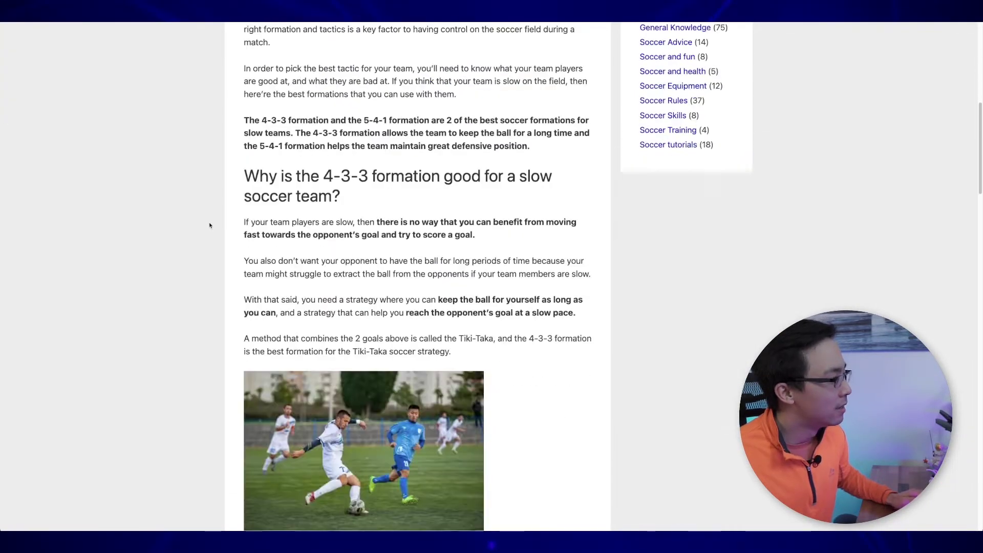
scroll(540, 297, "down", 5)
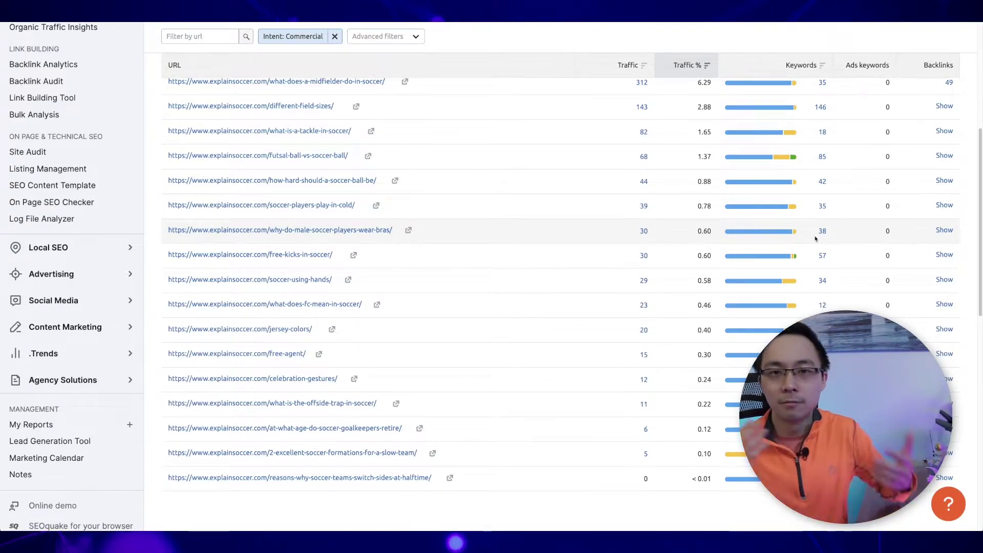
- Clear the Commercial intent filter and examine the all-time estimated traffic trend in the organic positions report
scroll(358, 158, "up", 3)
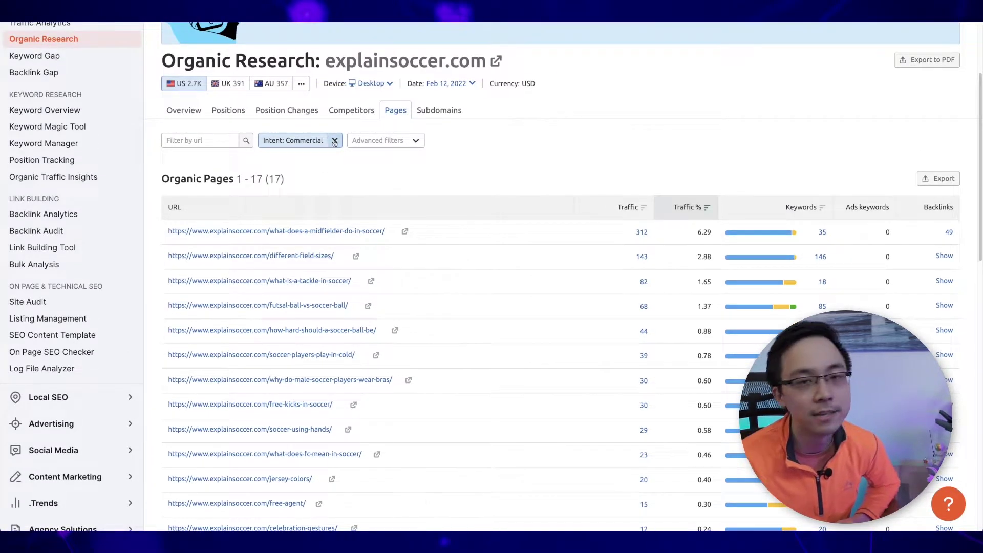
left_click(335, 140)
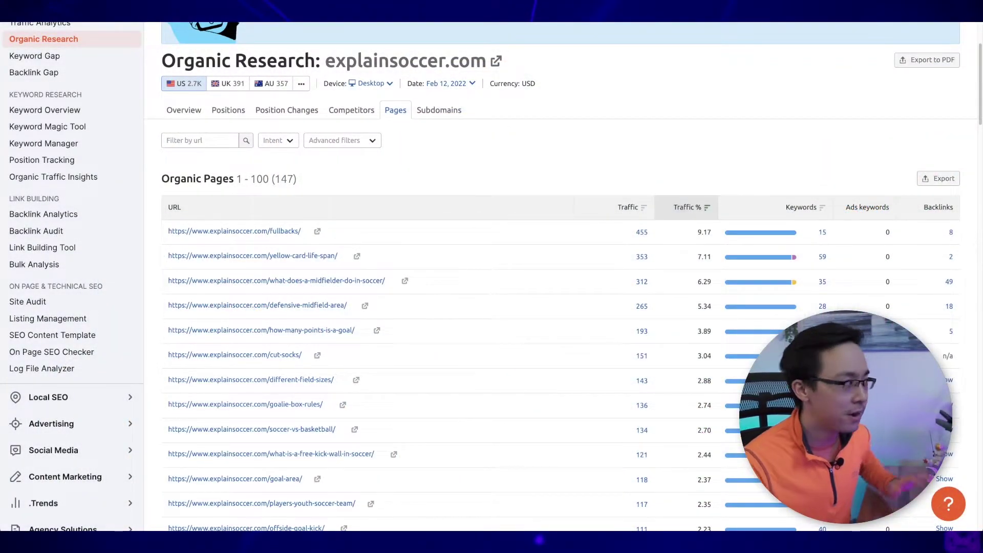
left_click(226, 110)
scroll(372, 237, "down", 3)
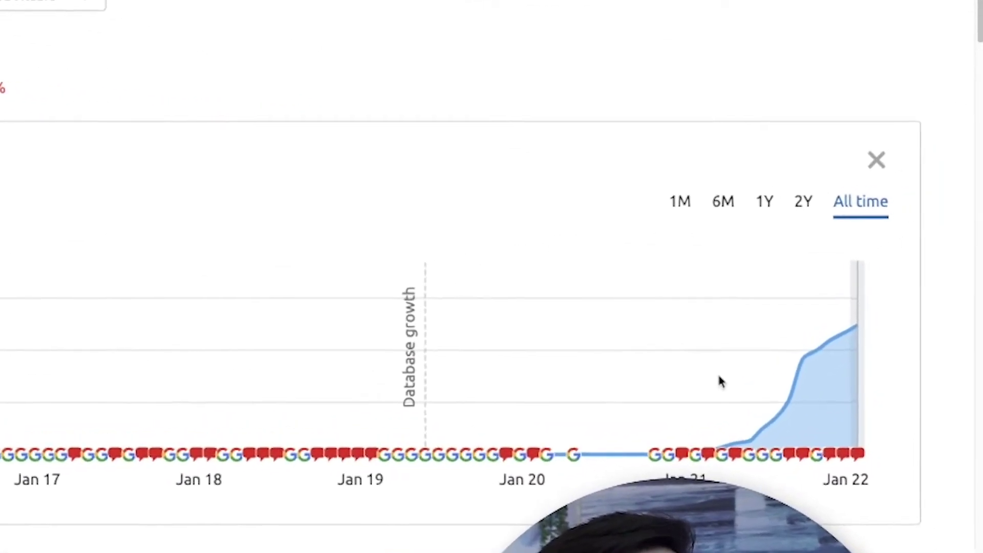
mouse_move(747, 381)
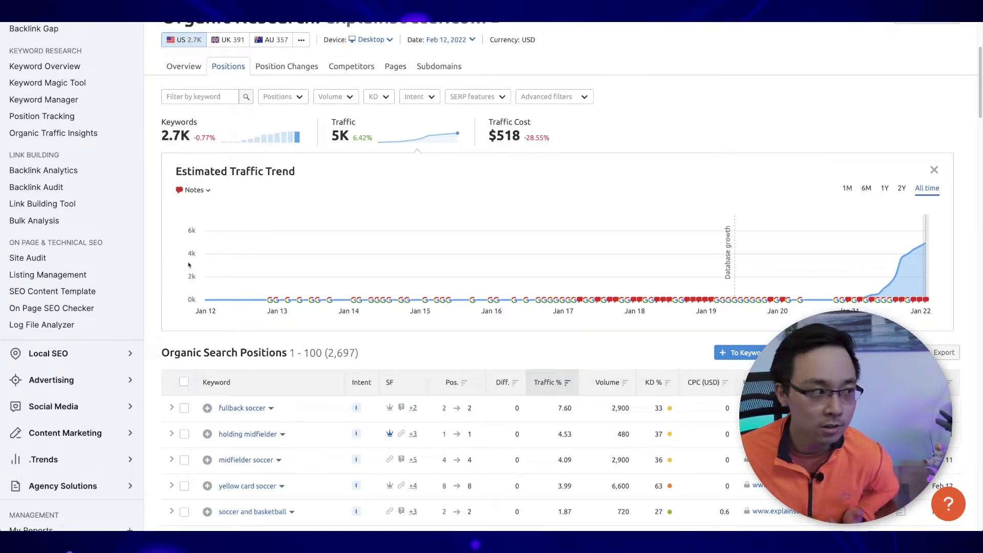
mouse_move(897, 264)
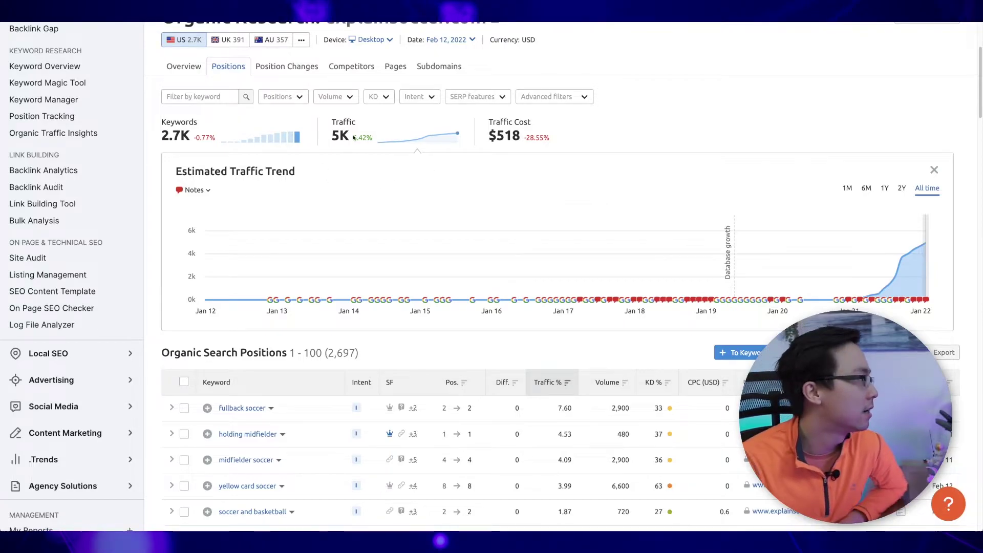
- Filter the organic keywords to a custom position range of 1 to 5
left_click(294, 98)
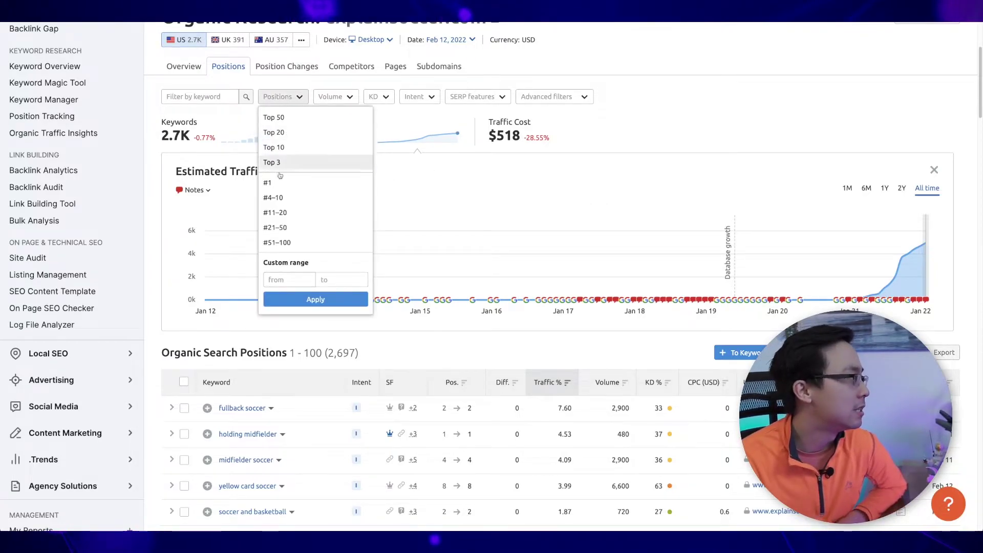
left_click(284, 279)
type("1")
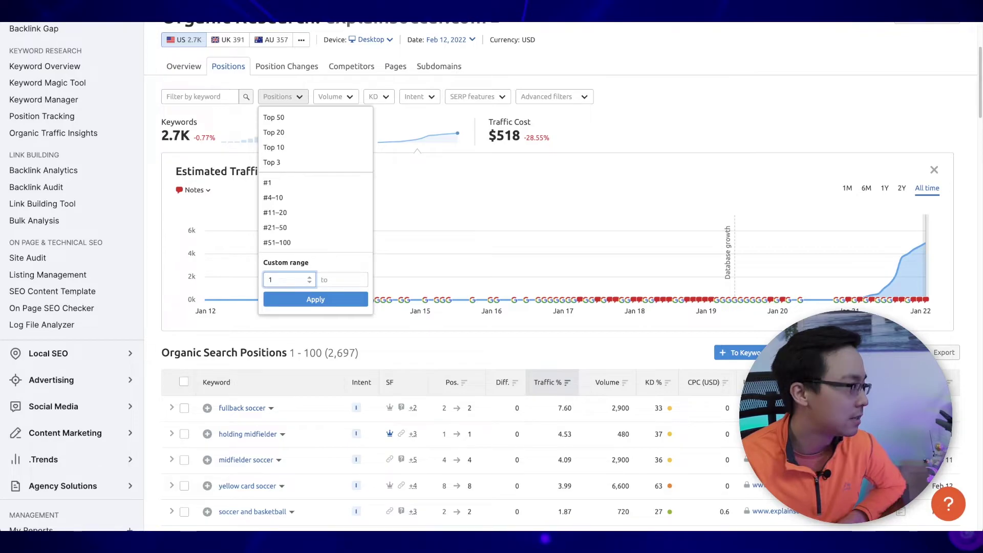
left_click(344, 280)
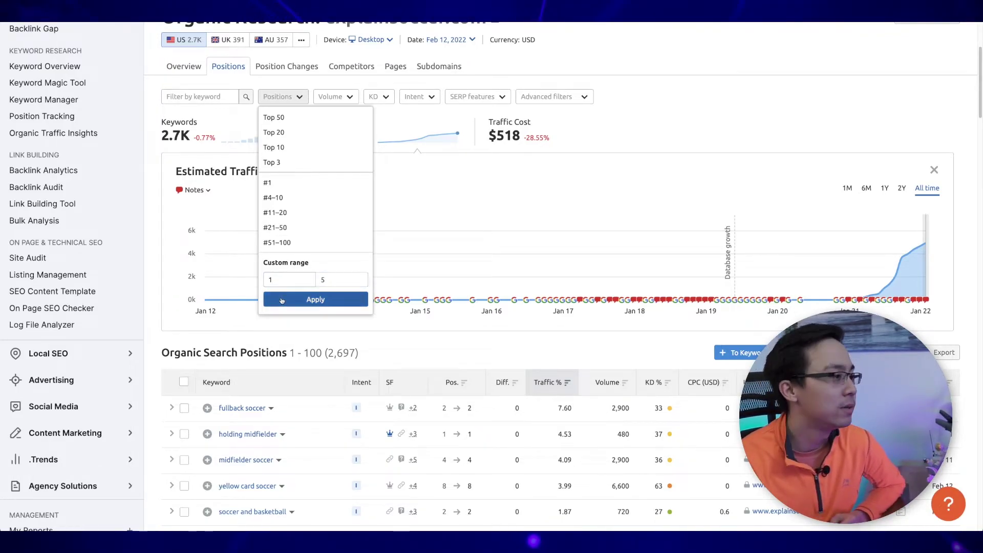
left_click(281, 300)
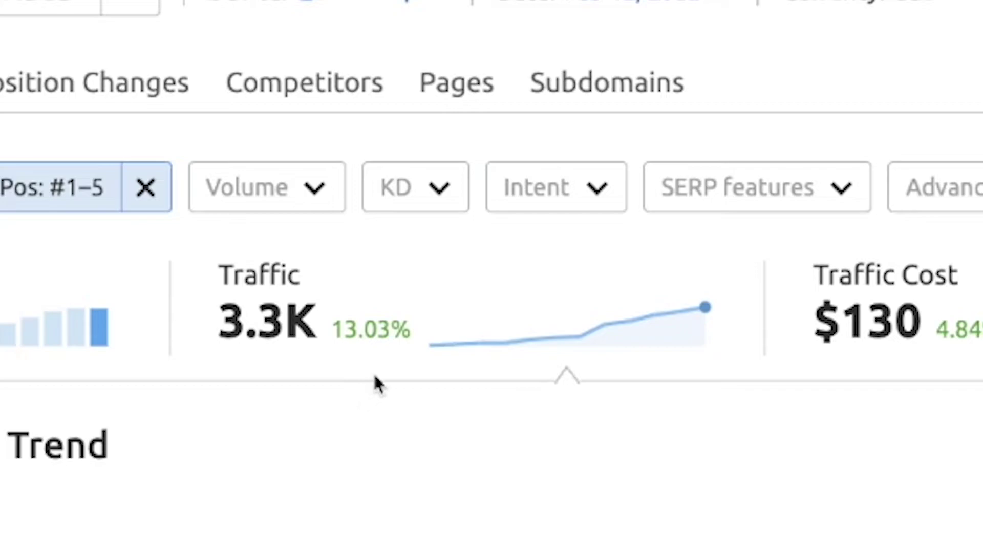
- Filter the organic keywords to a custom search volume range of up to 500
left_click(277, 187)
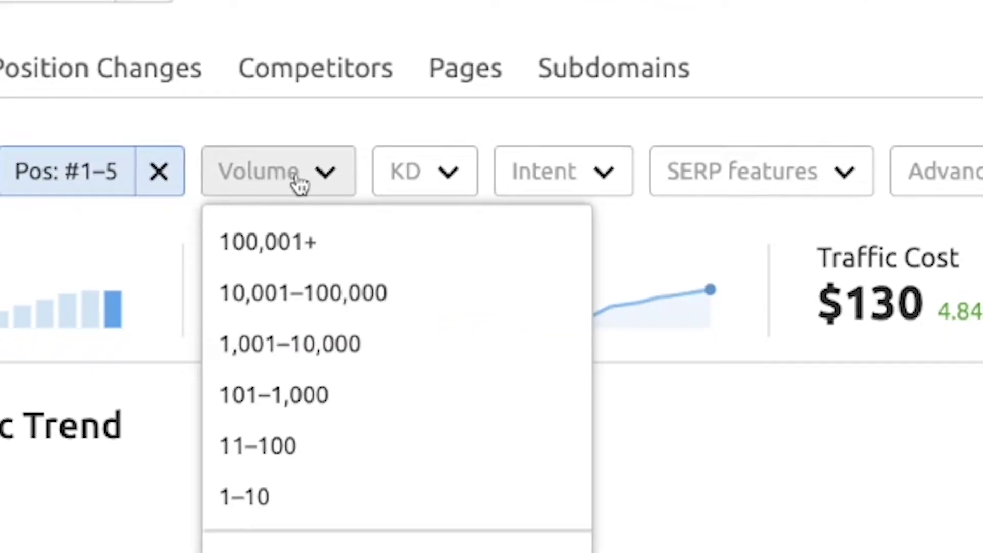
left_click(375, 399)
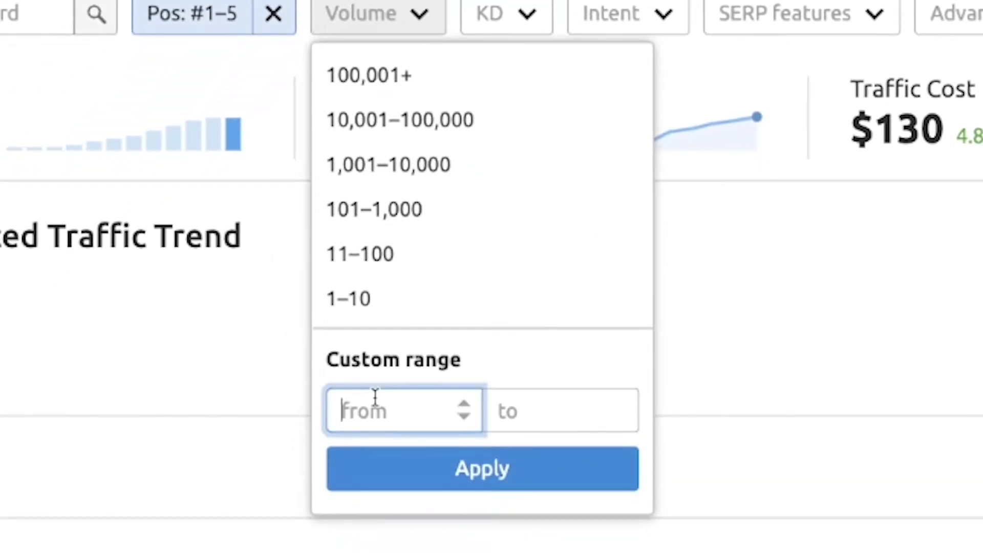
key("Tab")
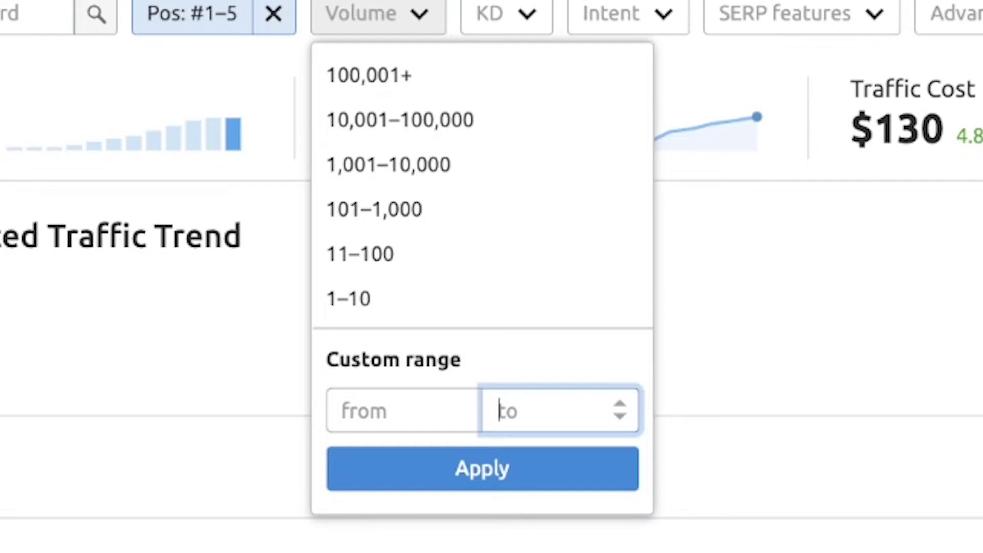
type("500")
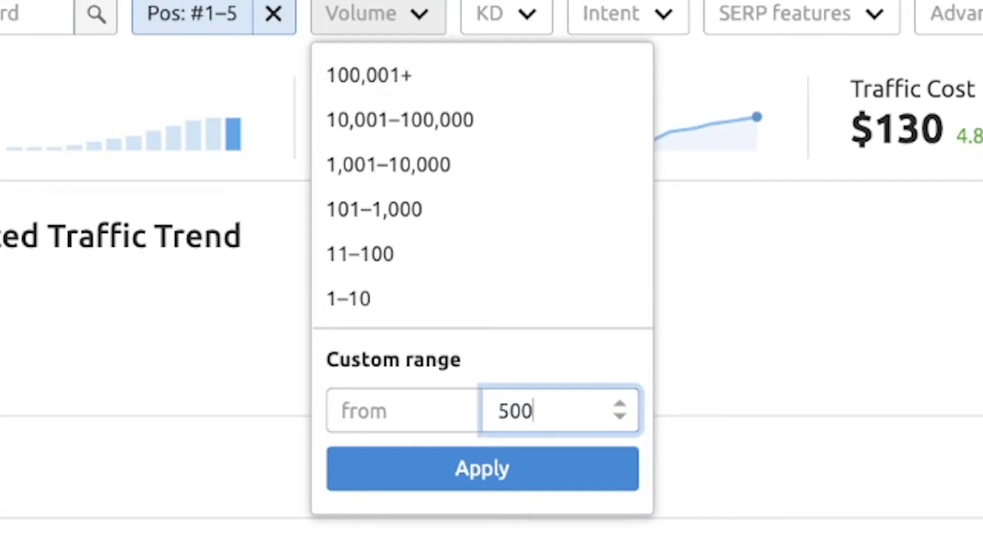
key("Return")
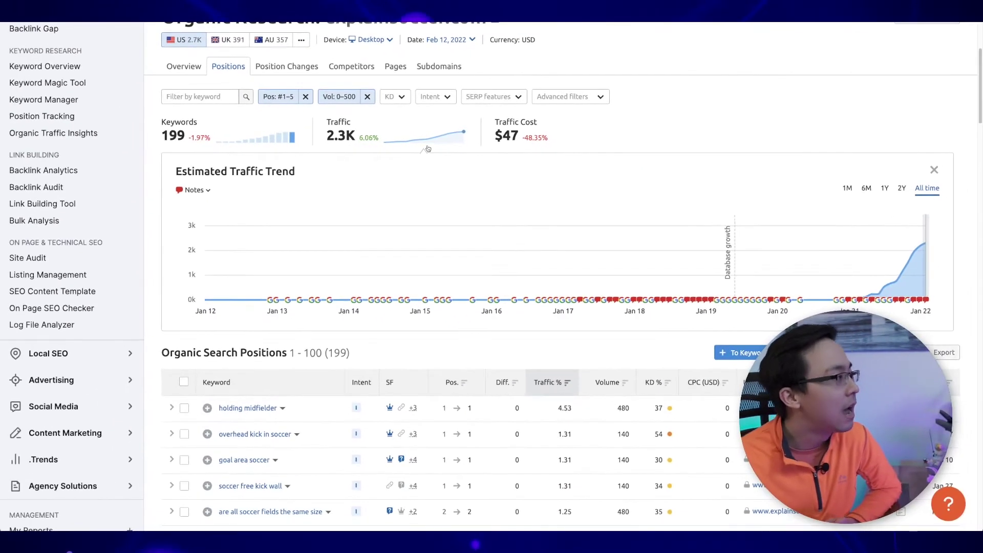
- Limit the organic keywords to a custom keyword difficulty range of up to 30%
left_click(402, 99)
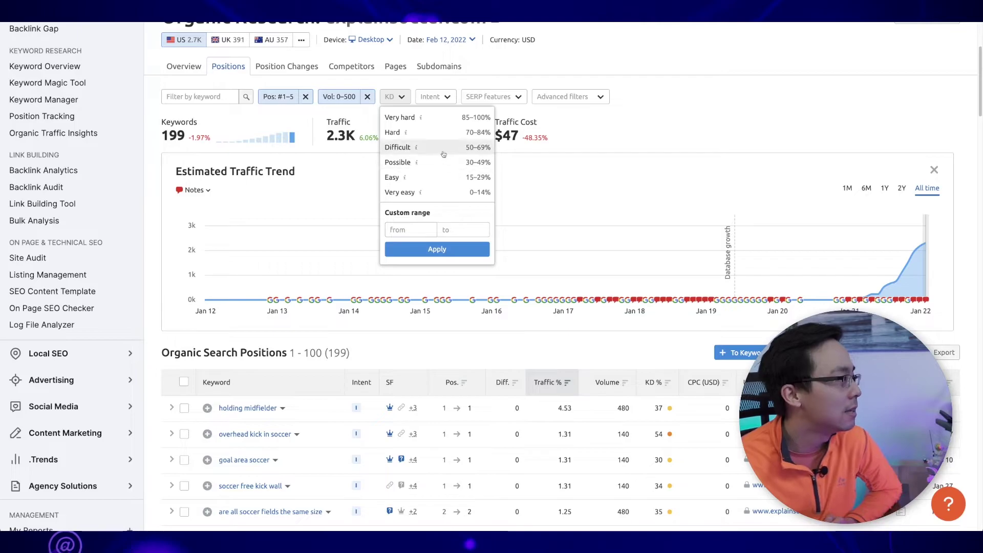
left_click(452, 232)
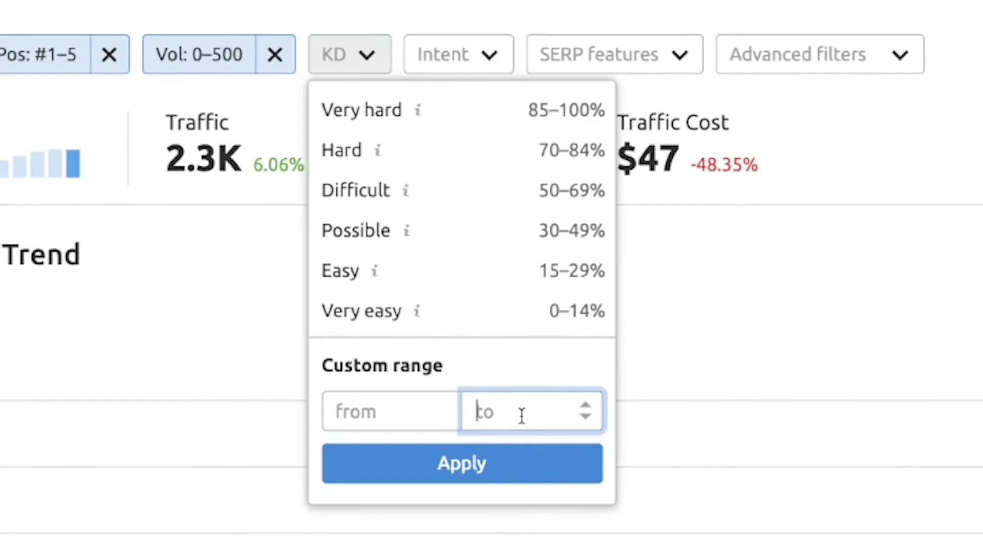
type("30")
key("Return")
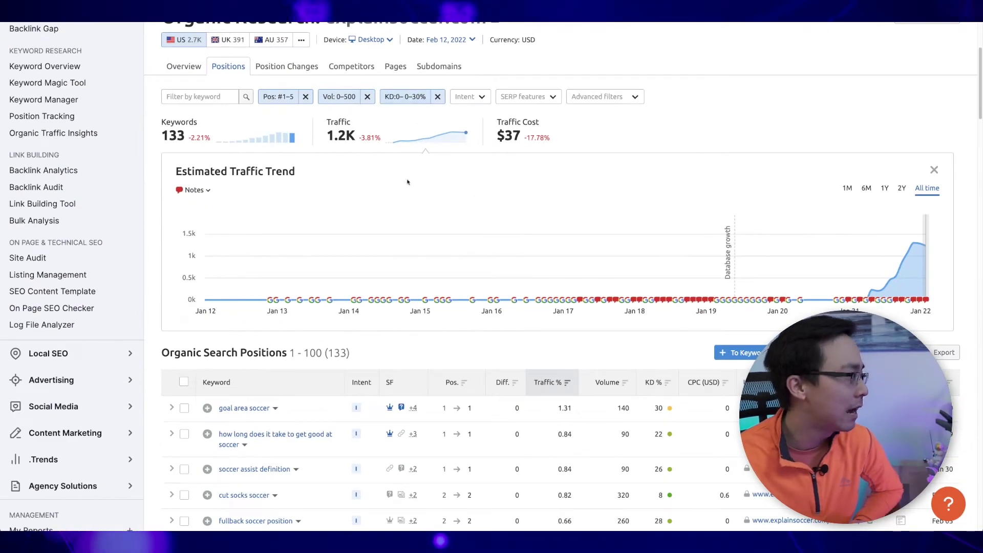
left_click(410, 98)
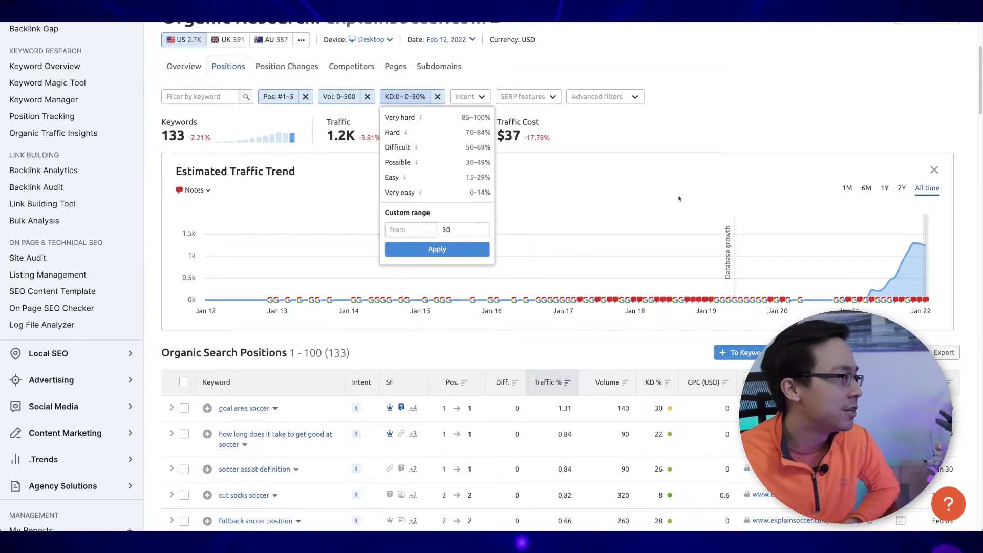
left_click(661, 143)
- Select the keywords "goal area soccer", "soccer assist definition" and "fullback soccer position" in the organic positions list
scroll(631, 139, "down", 2)
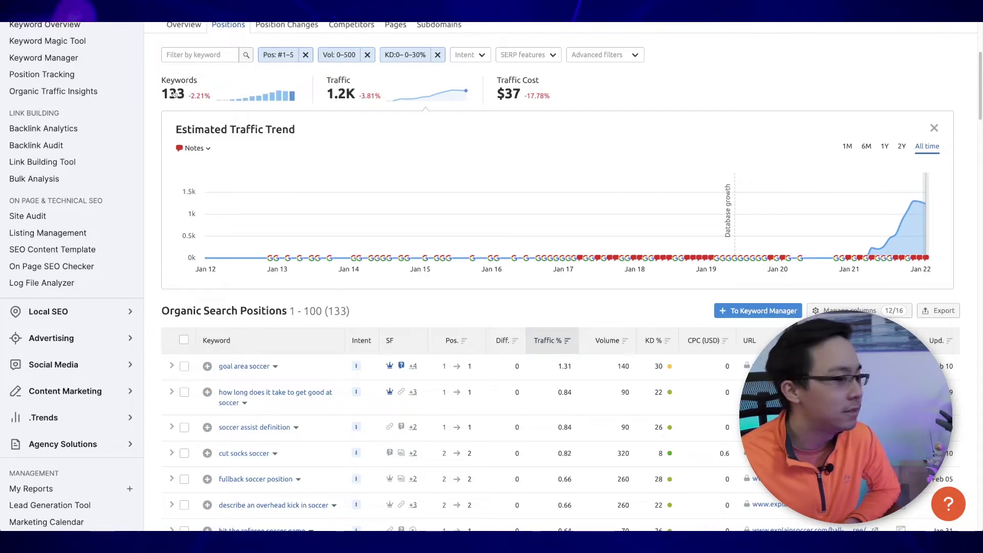
scroll(230, 110, "down", 1)
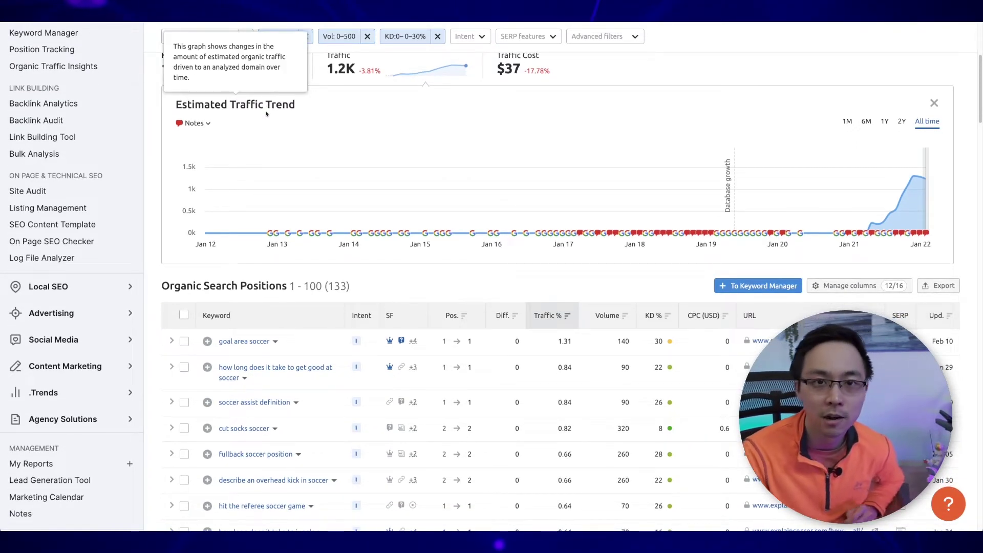
scroll(272, 110, "down", 5)
scroll(387, 135, "down", 3)
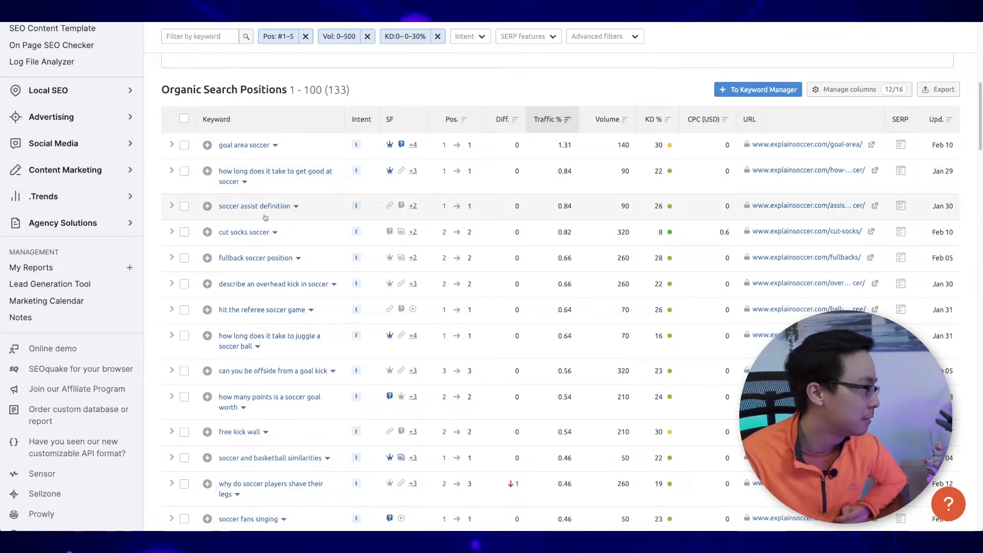
mouse_move(357, 264)
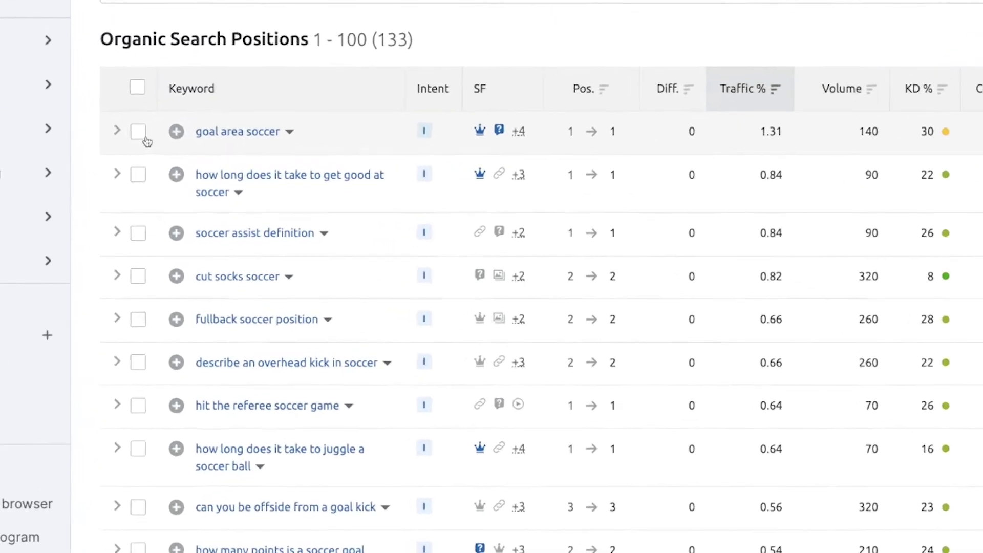
left_click(138, 132)
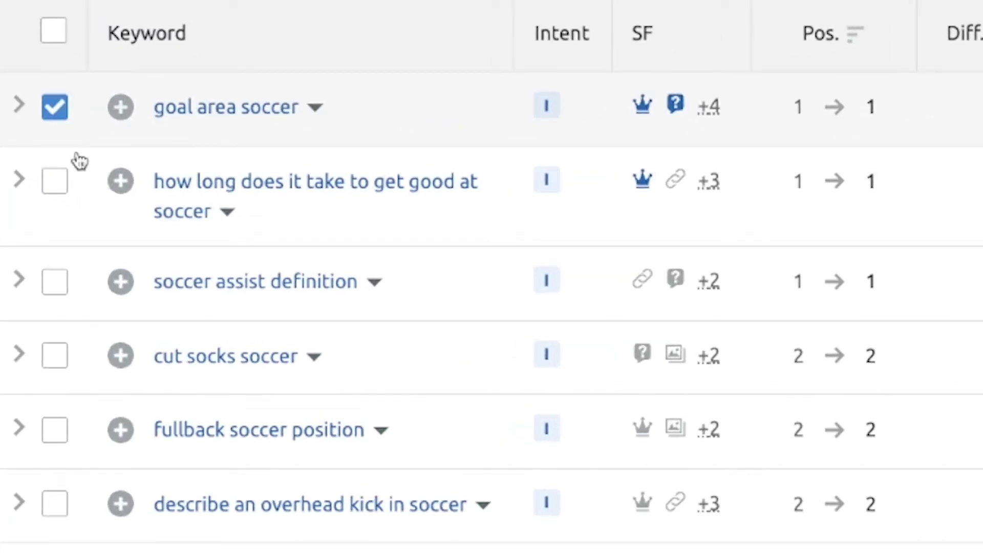
left_click(52, 283)
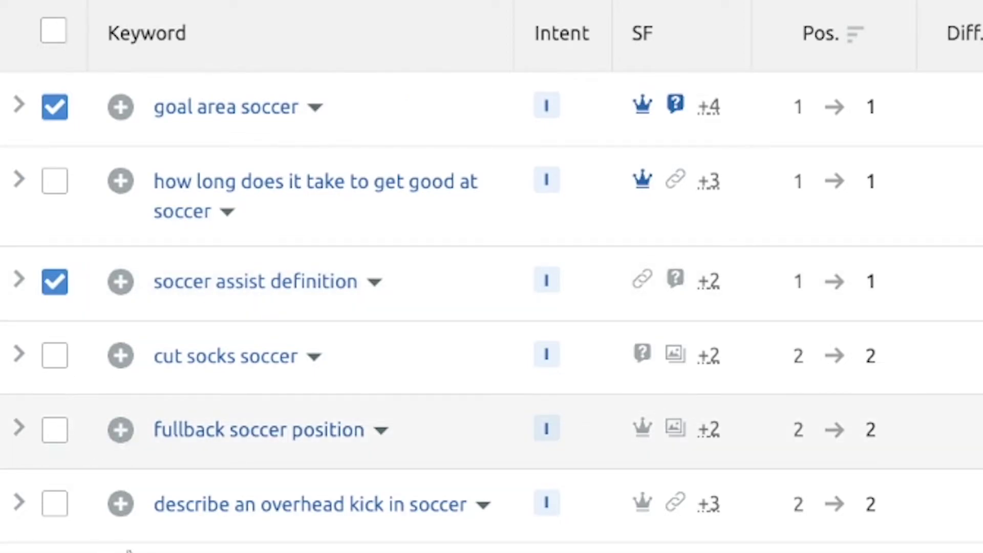
left_click(55, 430)
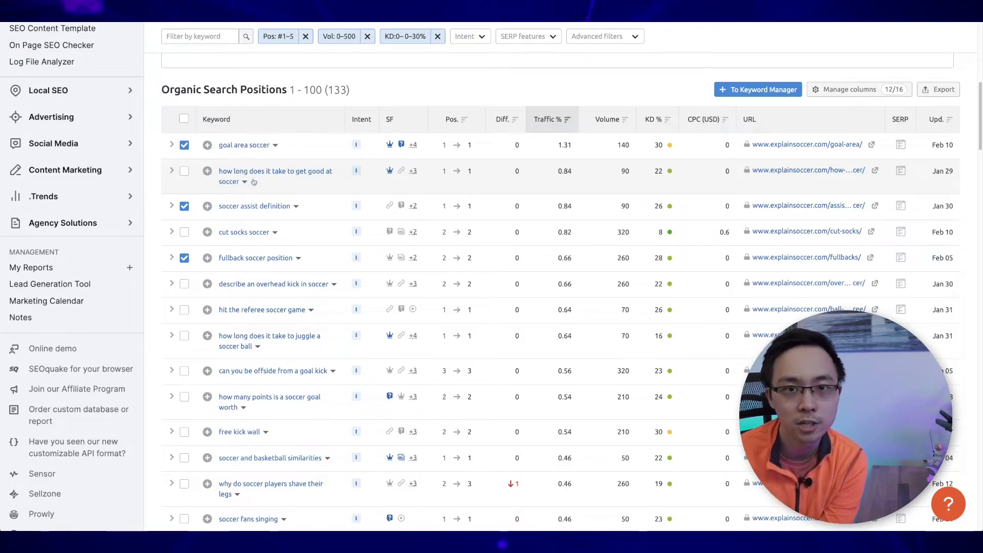
- Open the article ranking for "soccer socks cut" from the keyword list and skim through its sections
scroll(242, 262, "down", 1)
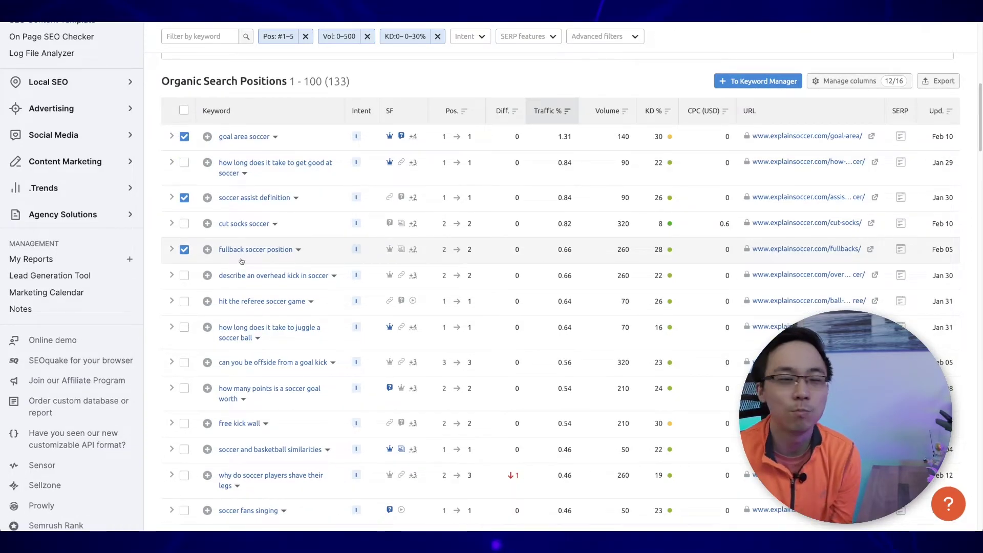
scroll(271, 312, "down", 3)
scroll(271, 312, "down", 7)
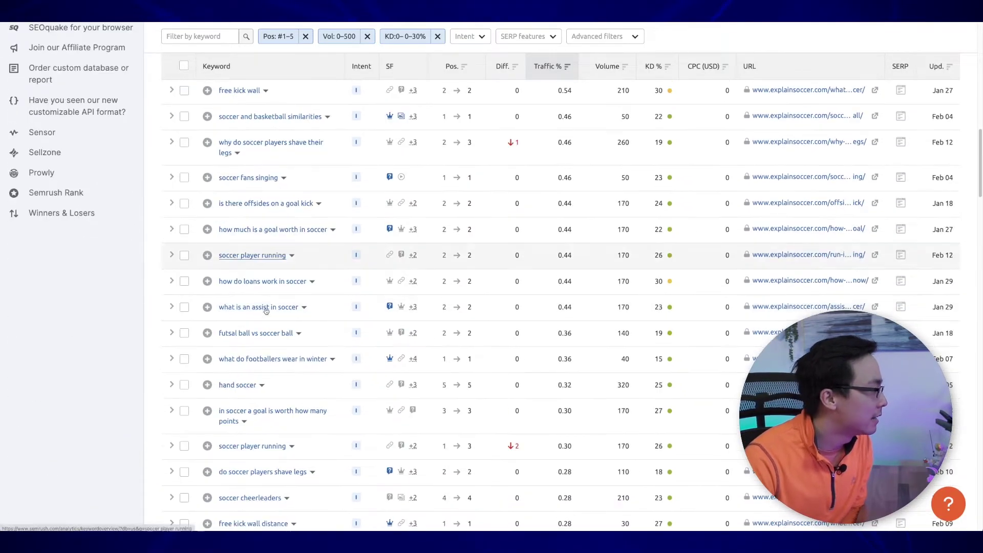
scroll(267, 311, "down", 4)
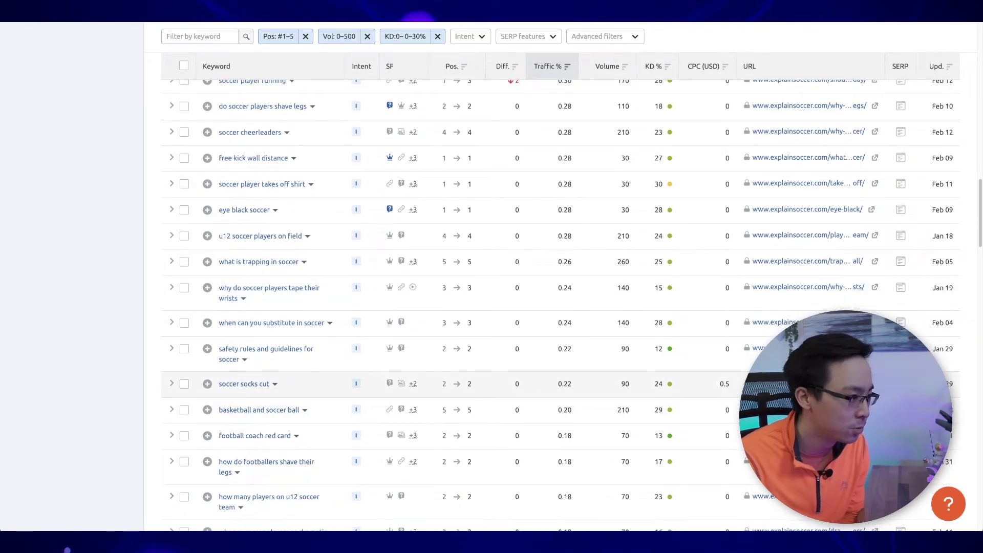
left_click(799, 383)
scroll(346, 207, "down", 3)
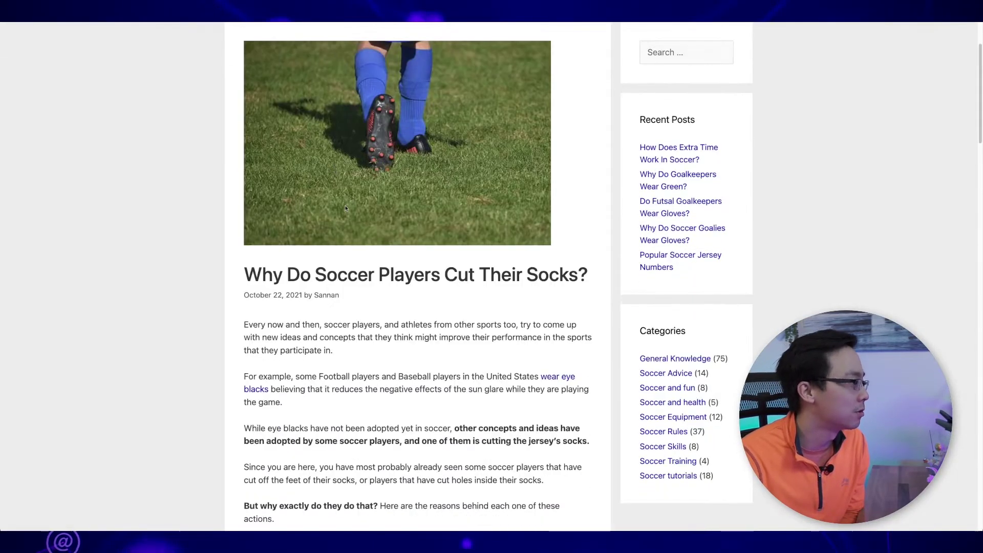
scroll(345, 207, "down", 14)
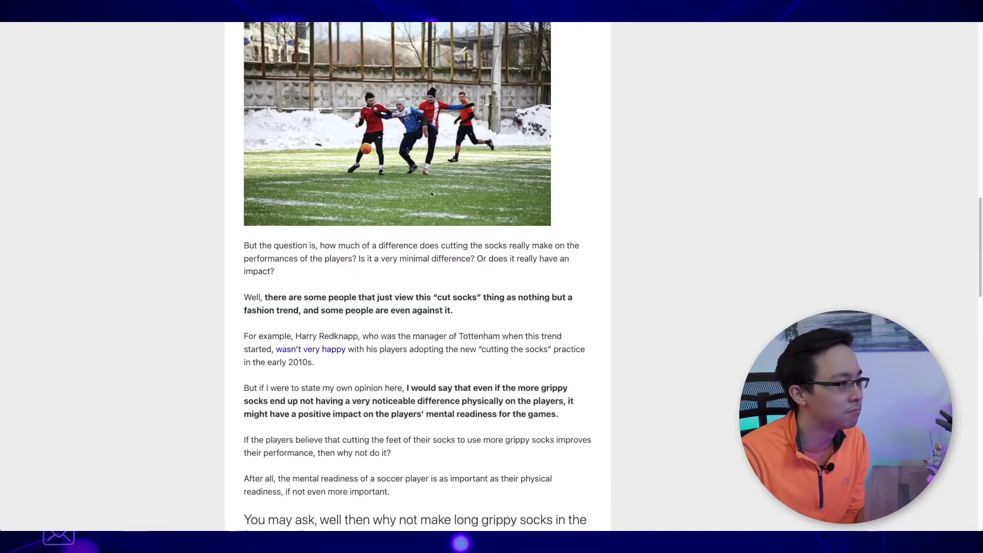
scroll(431, 194, "down", 10)
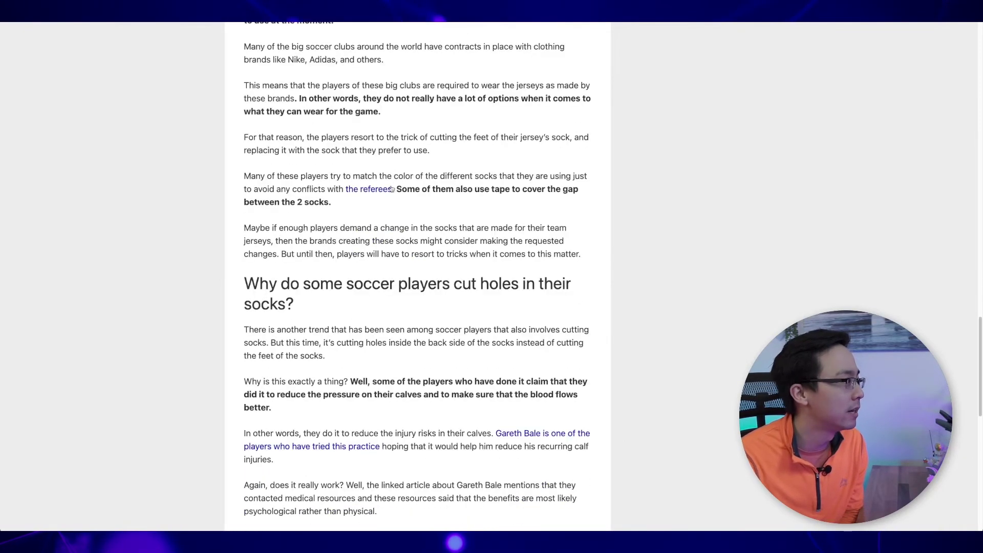
scroll(392, 189, "down", 8)
scroll(411, 259, "up", 20)
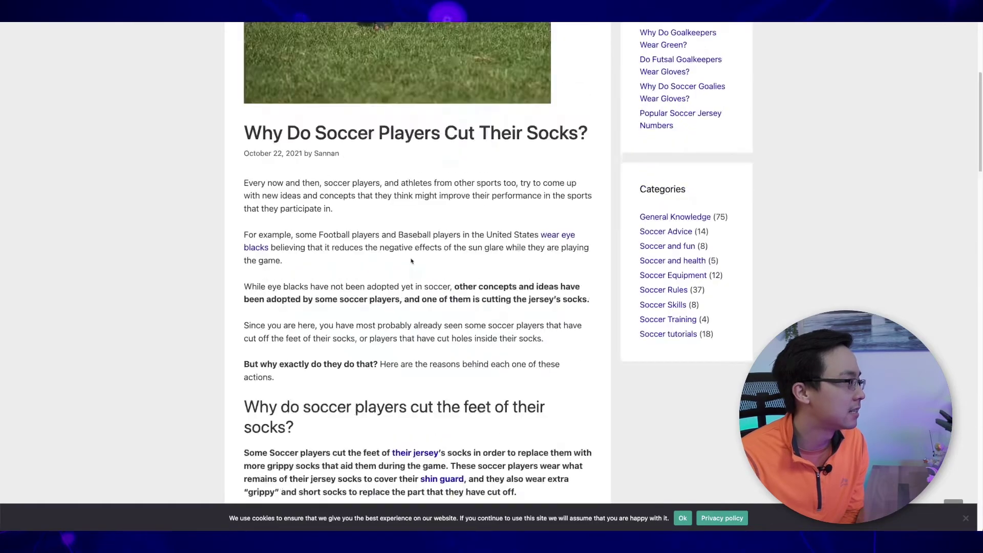
scroll(411, 261, "up", 5)
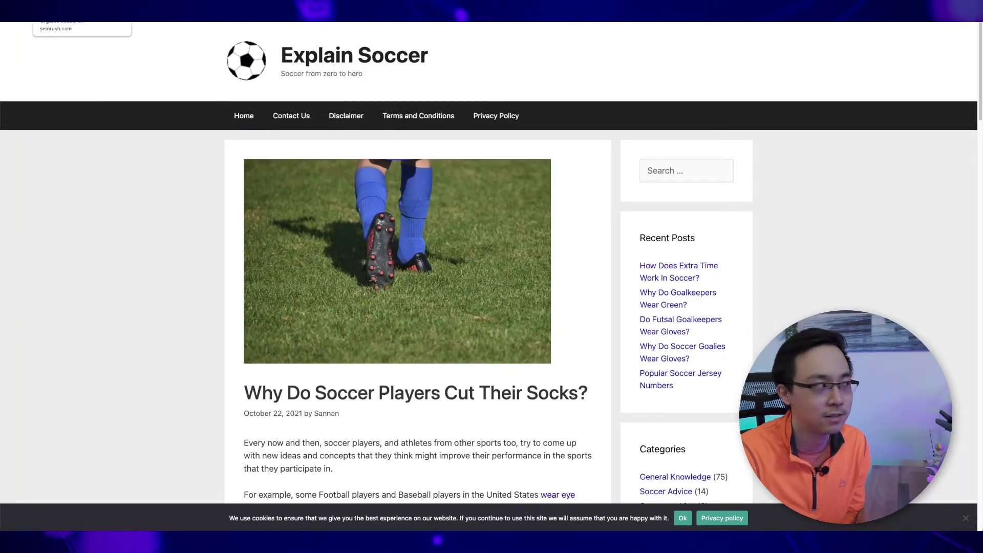
- Return to the Semrush positions report and review the volume and difficulty of the filtered keywords
left_click(77, 23)
scroll(249, 194, "up", 10)
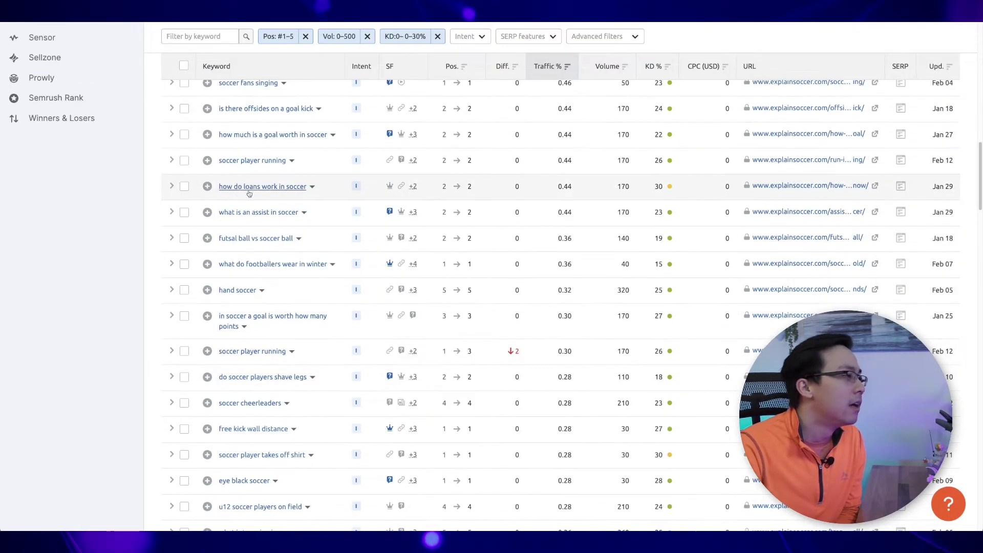
scroll(250, 193, "up", 6)
scroll(251, 201, "down", 4)
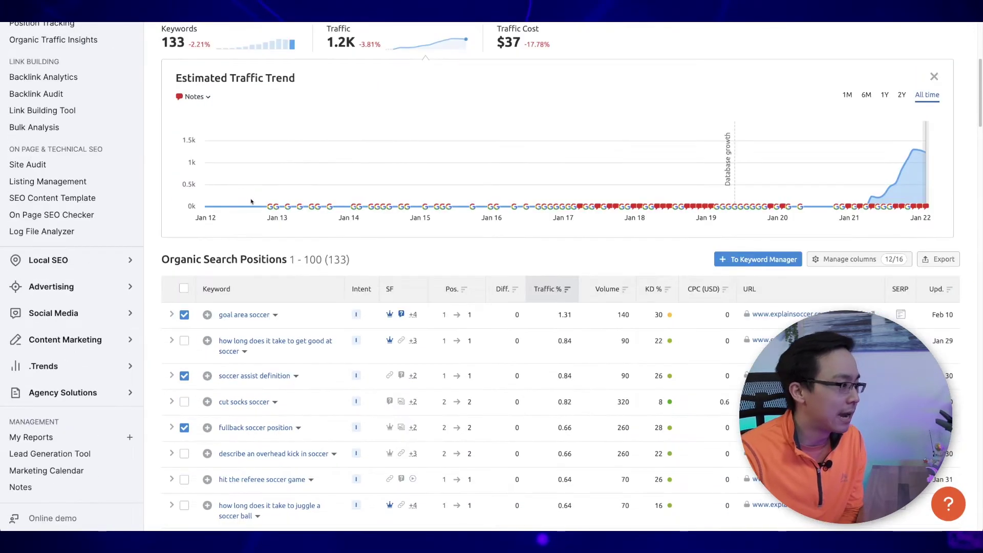
scroll(252, 201, "down", 2)
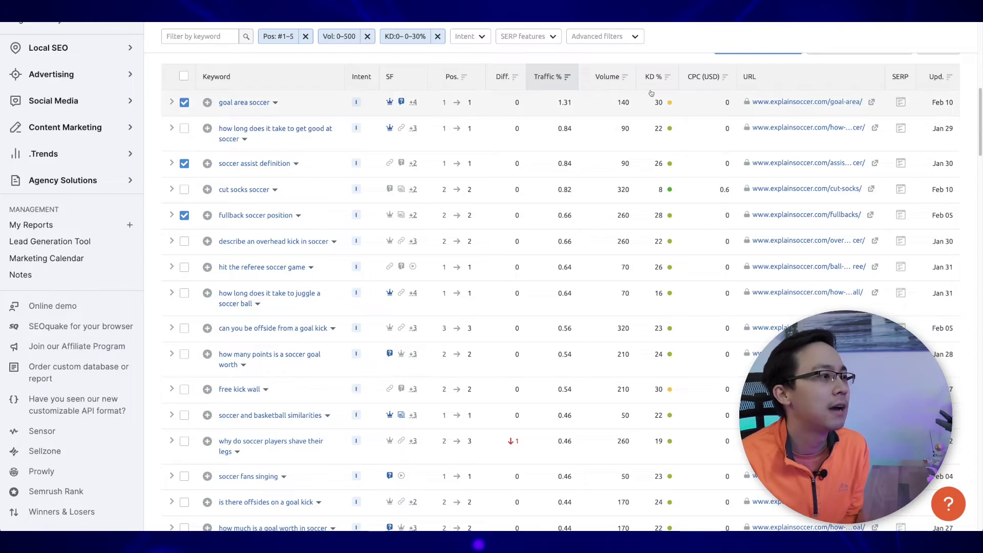
scroll(634, 244, "down", 20)
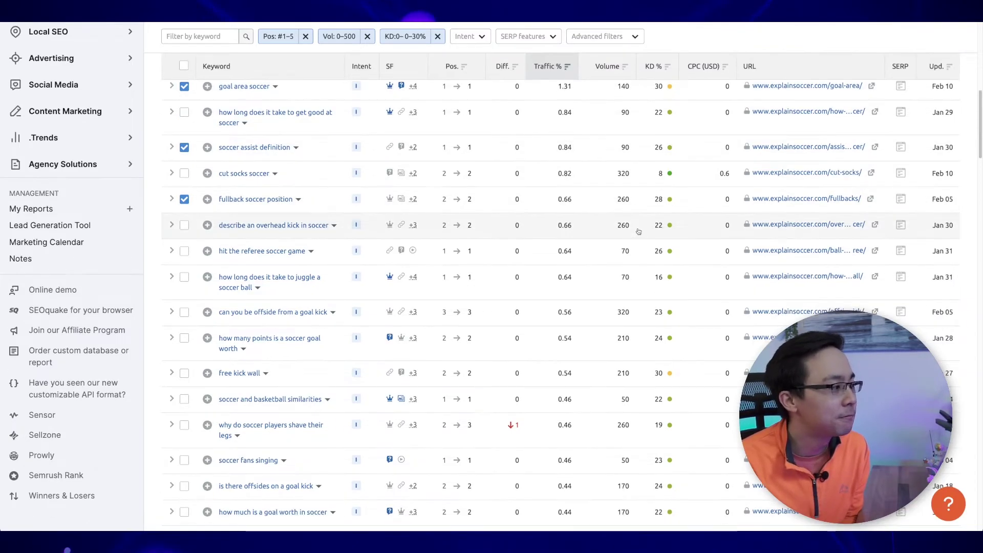
scroll(635, 242, "down", 20)
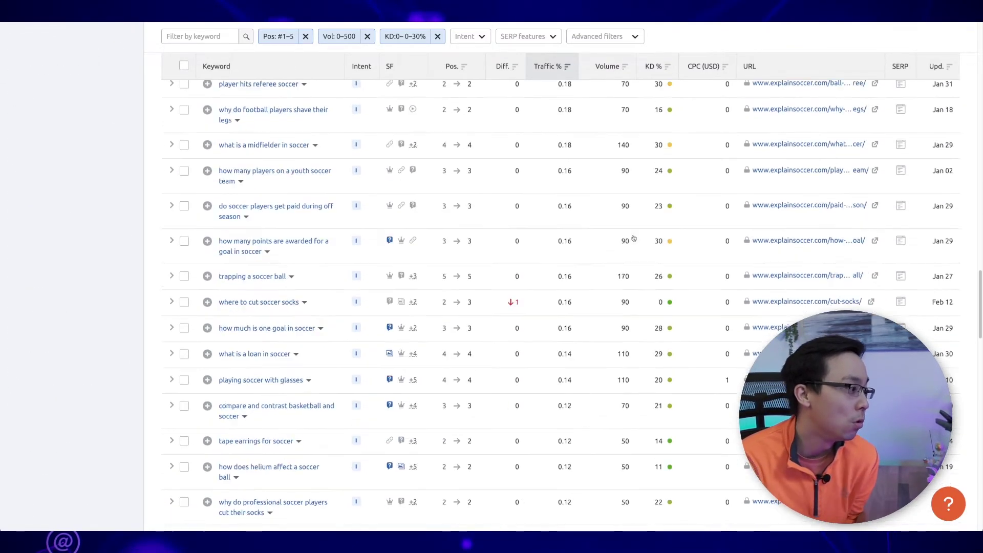
scroll(632, 235, "up", 20)
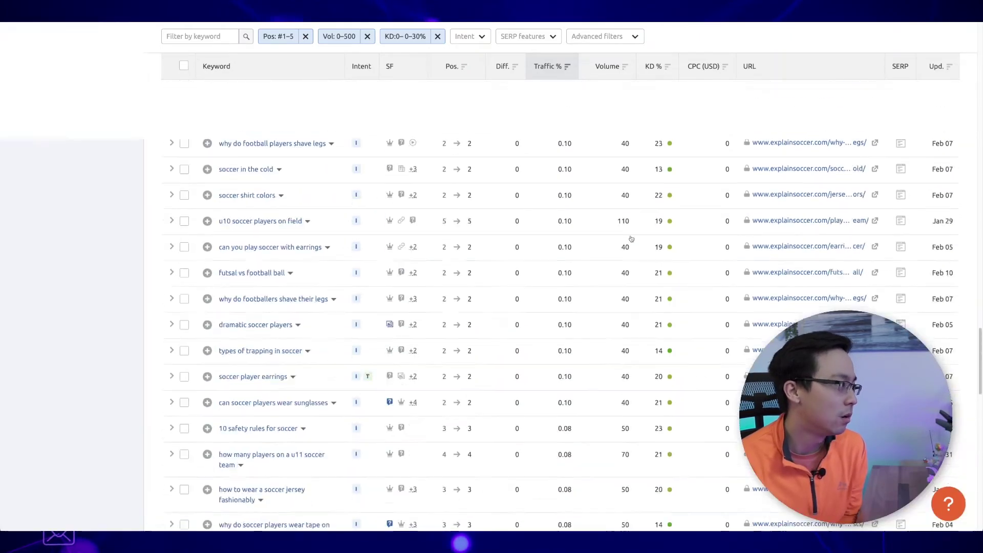
scroll(651, 256, "down", 6)
scroll(650, 256, "down", 1)
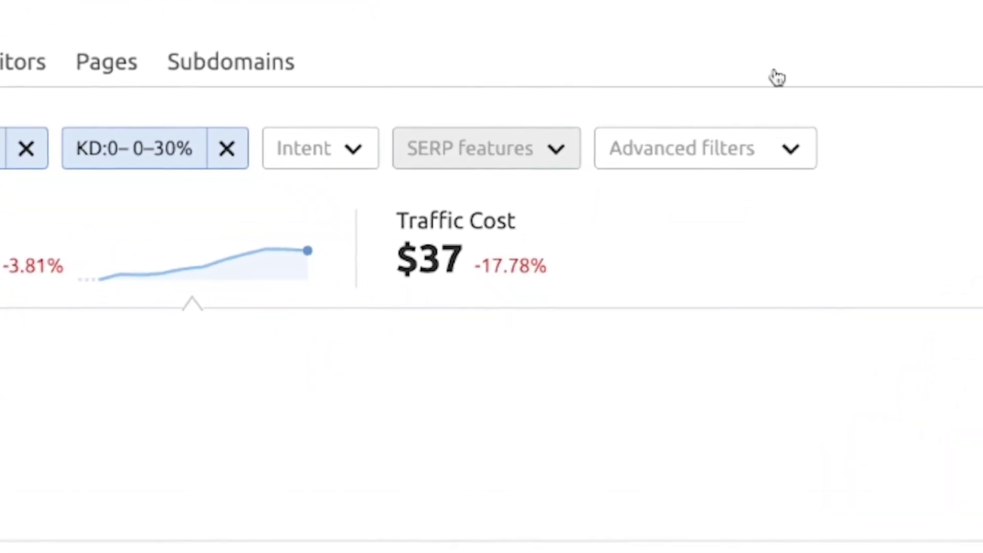
- Filter the organic keywords to those with the People also ask feature on the SERP
left_click(553, 154)
left_click(553, 167)
left_click(527, 154)
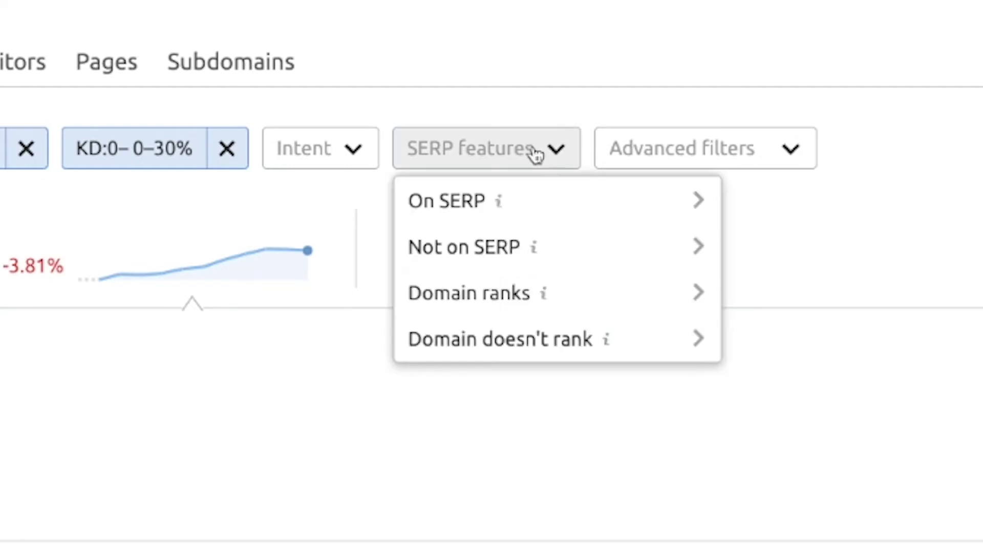
mouse_move(459, 208)
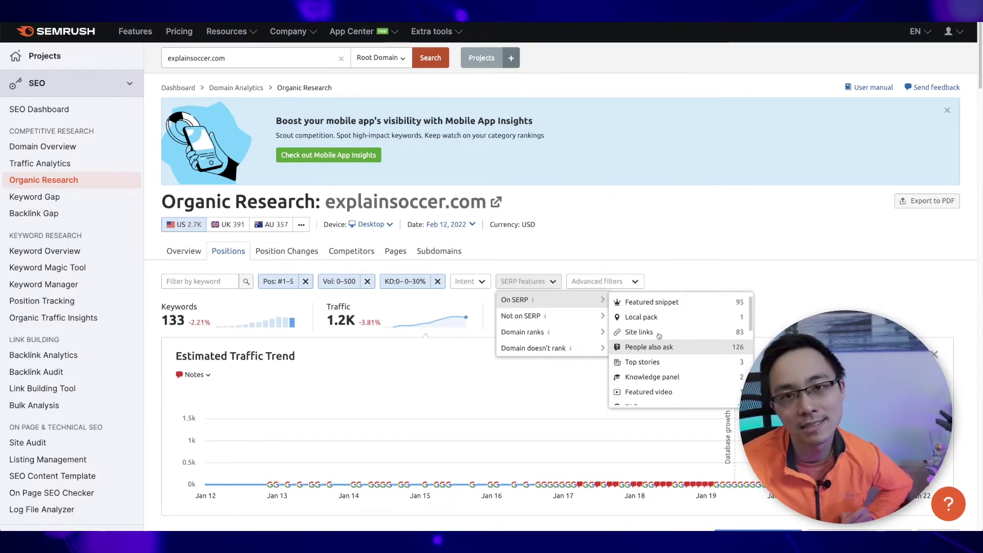
left_click(658, 345)
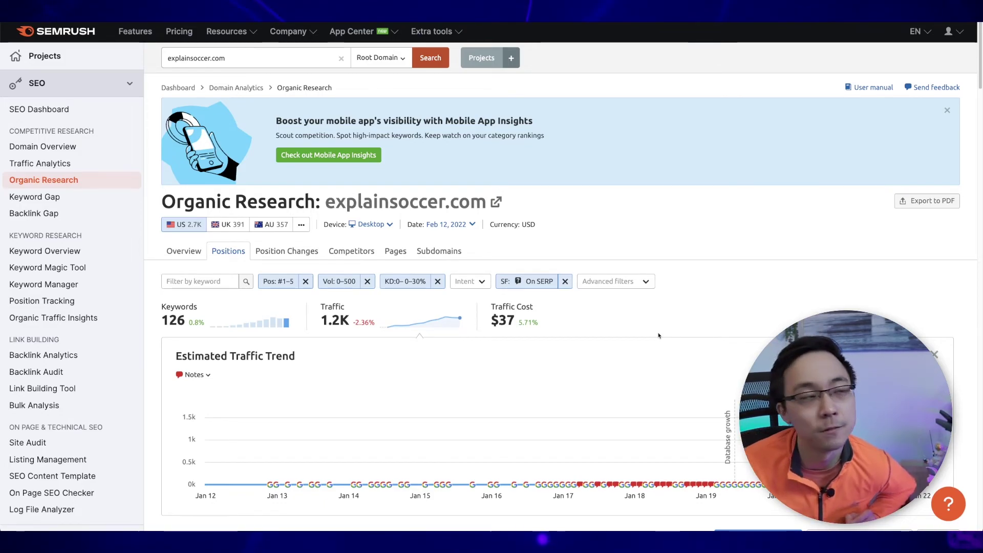
scroll(655, 308, "down", 1)
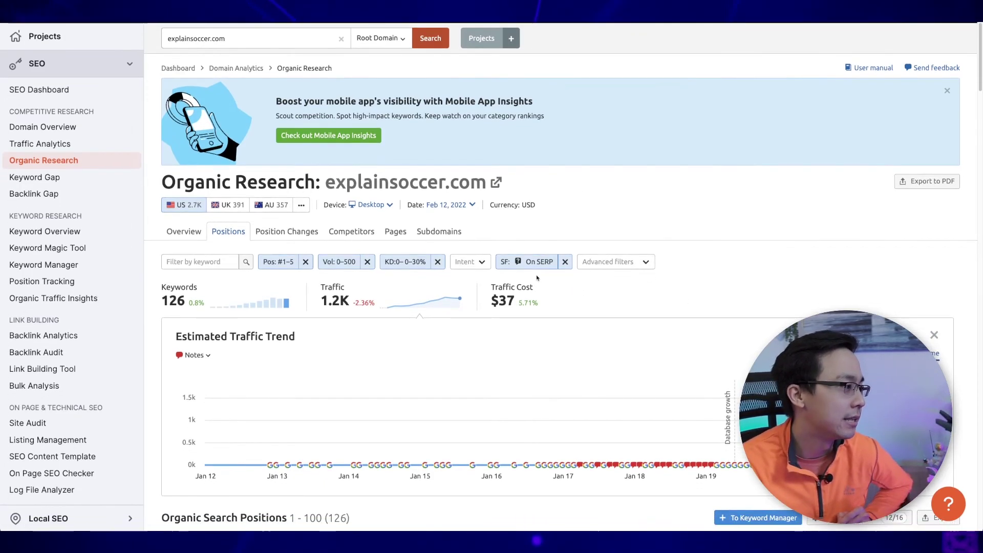
- Review the filtered organic keywords and inspect the SERP features recorded for "goal area soccer", including its featured snippet and People also ask markers
scroll(529, 270, "down", 2)
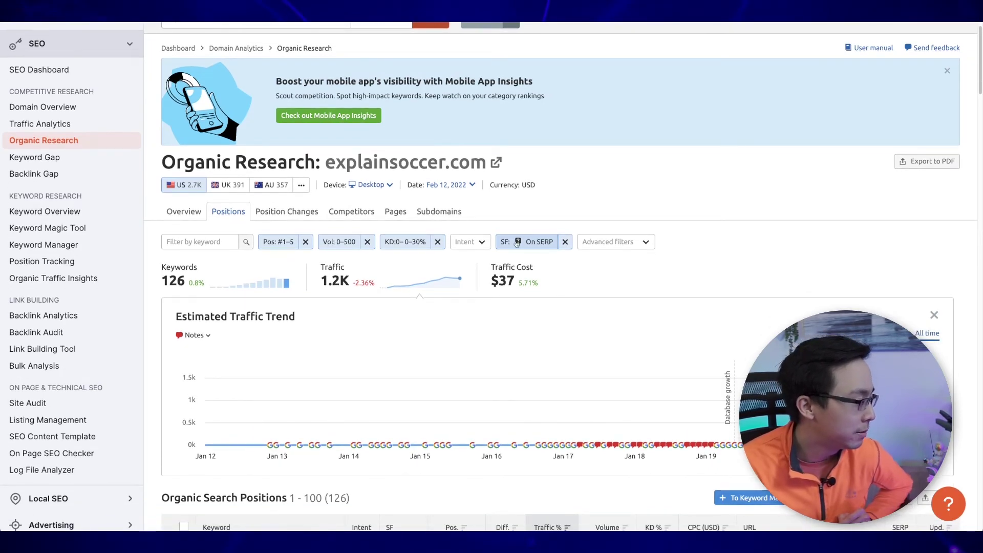
scroll(529, 248, "down", 6)
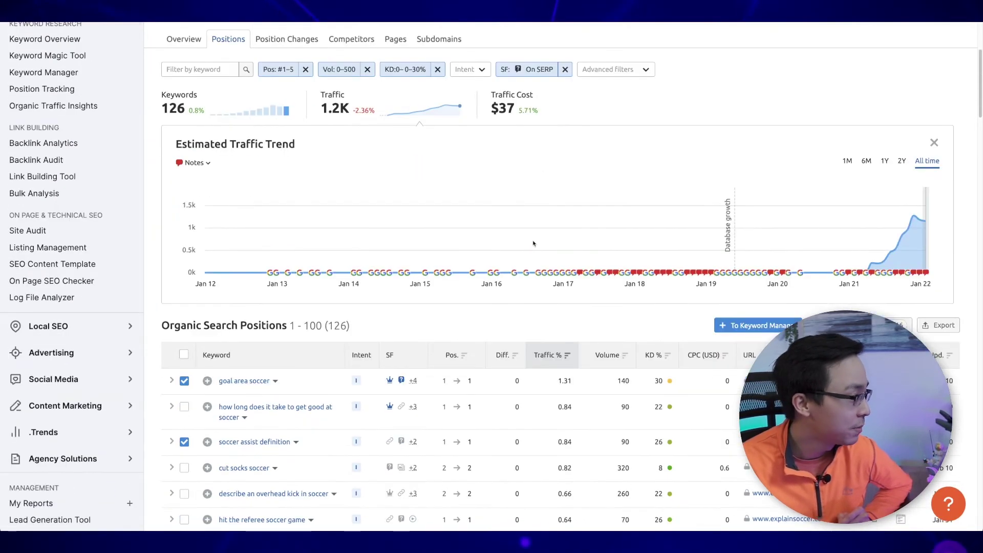
scroll(375, 287, "down", 3)
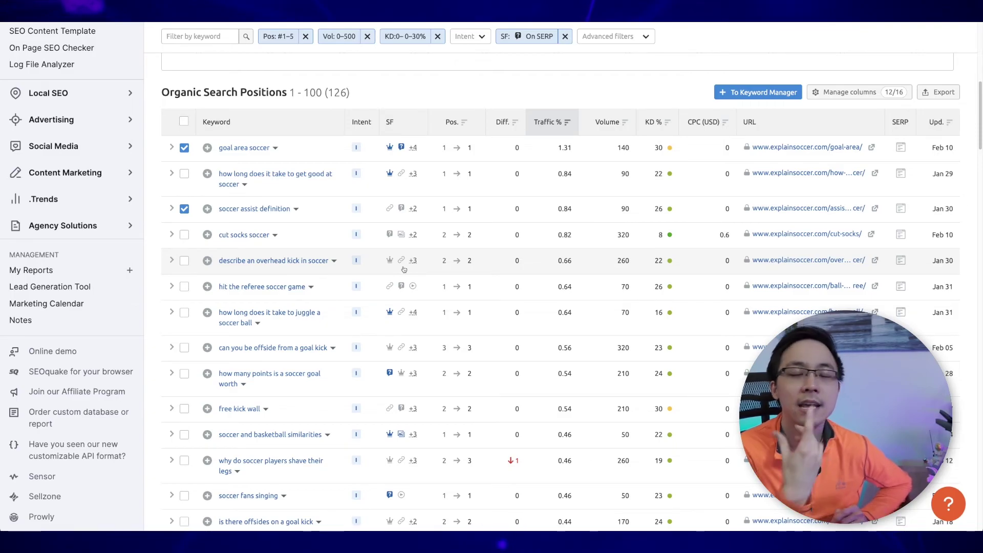
scroll(404, 270, "up", 4)
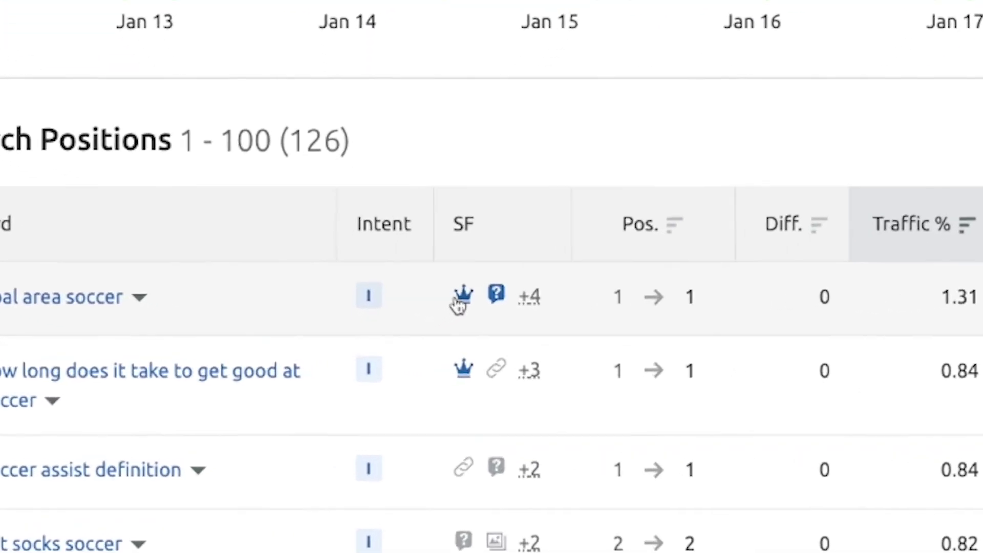
mouse_move(390, 344)
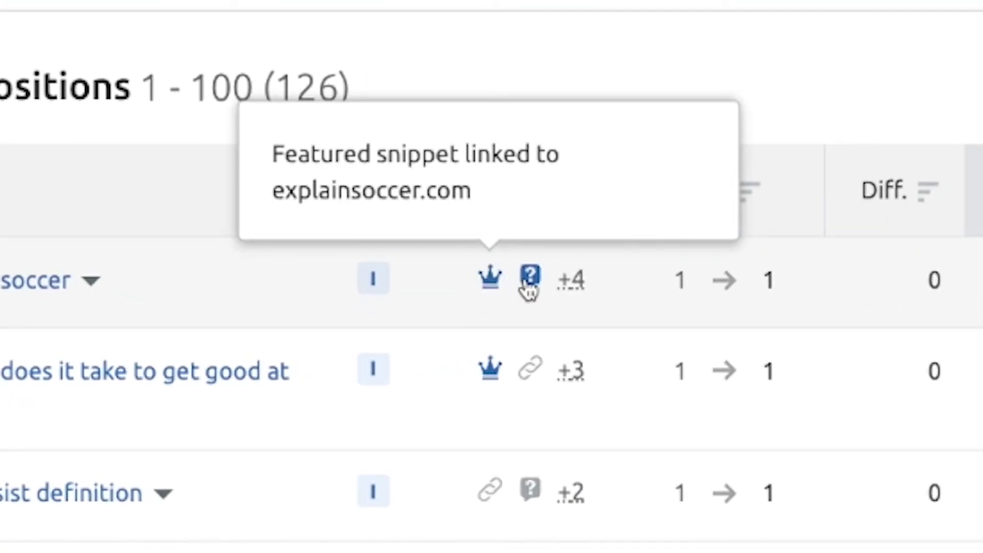
mouse_move(530, 287)
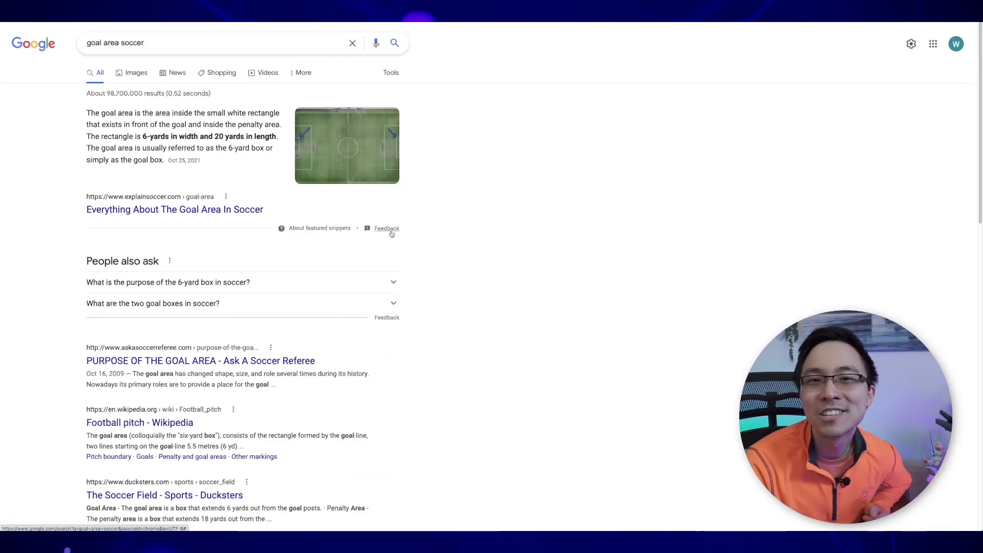